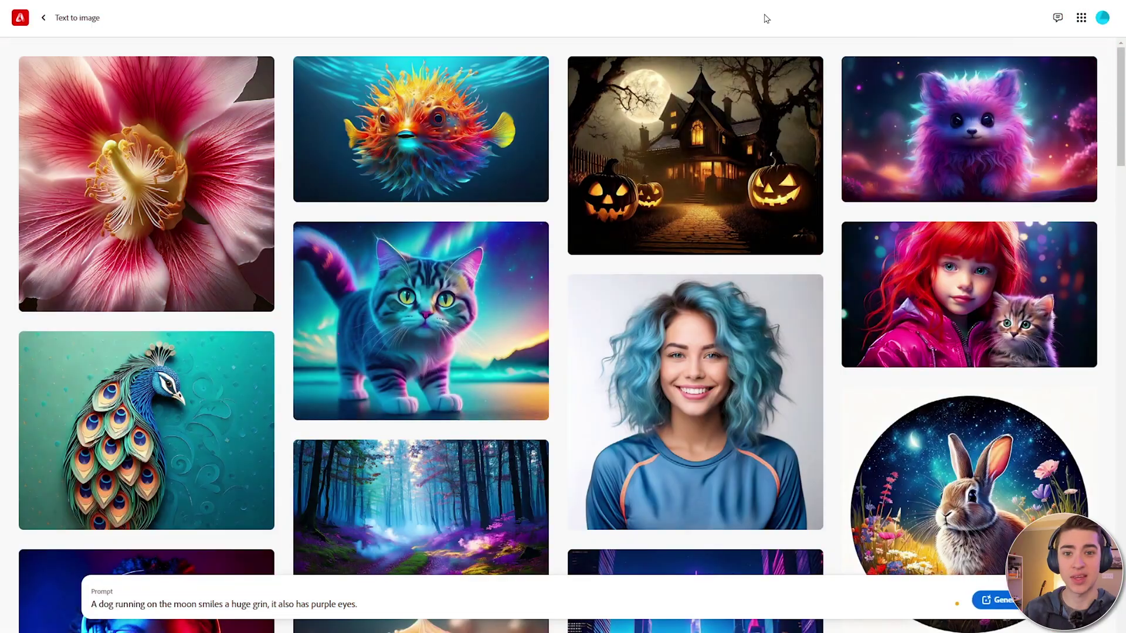
# Step: Browse the gallery, then generate images from the purple-eyed grinning dog-on-the-moon prompt
pyautogui.moveTo(384, 124)
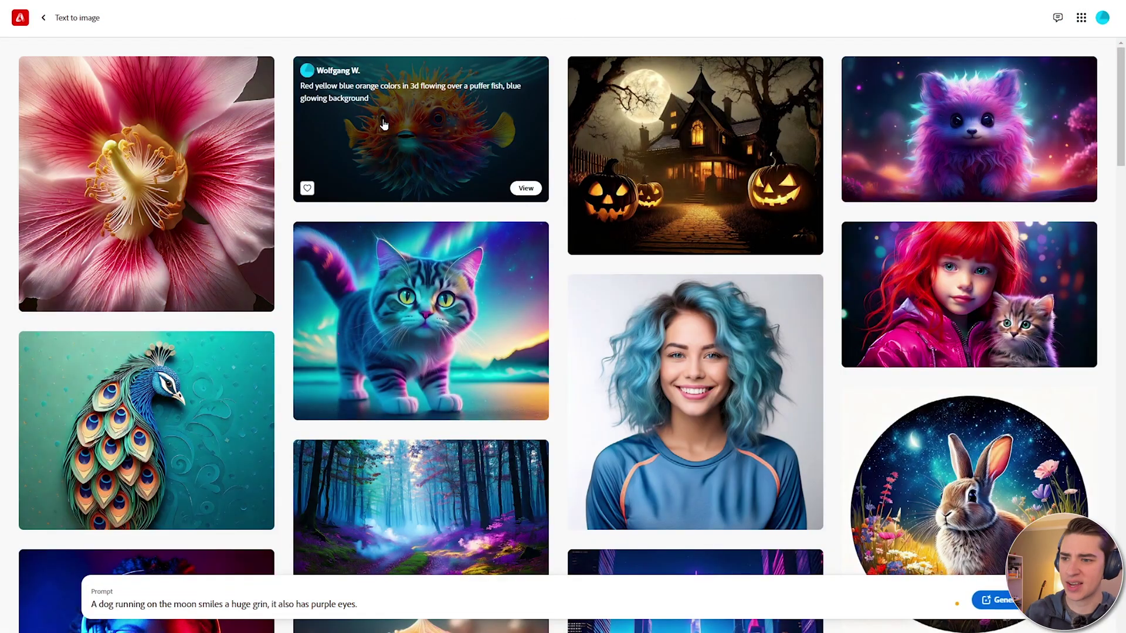
pyautogui.moveTo(150, 130)
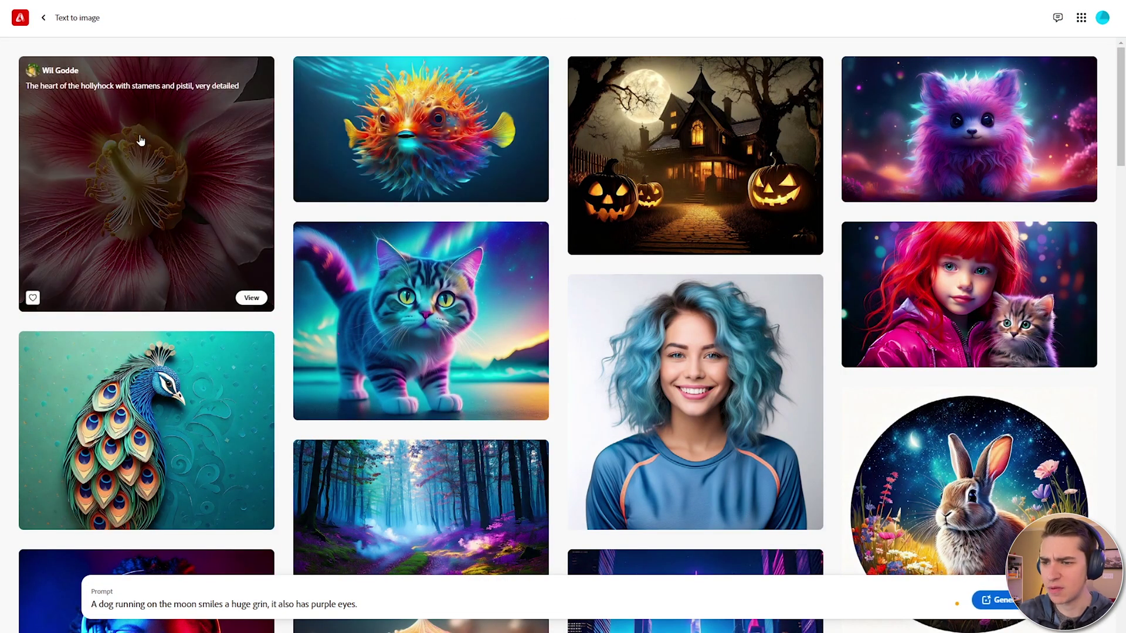
pyautogui.moveTo(362, 265)
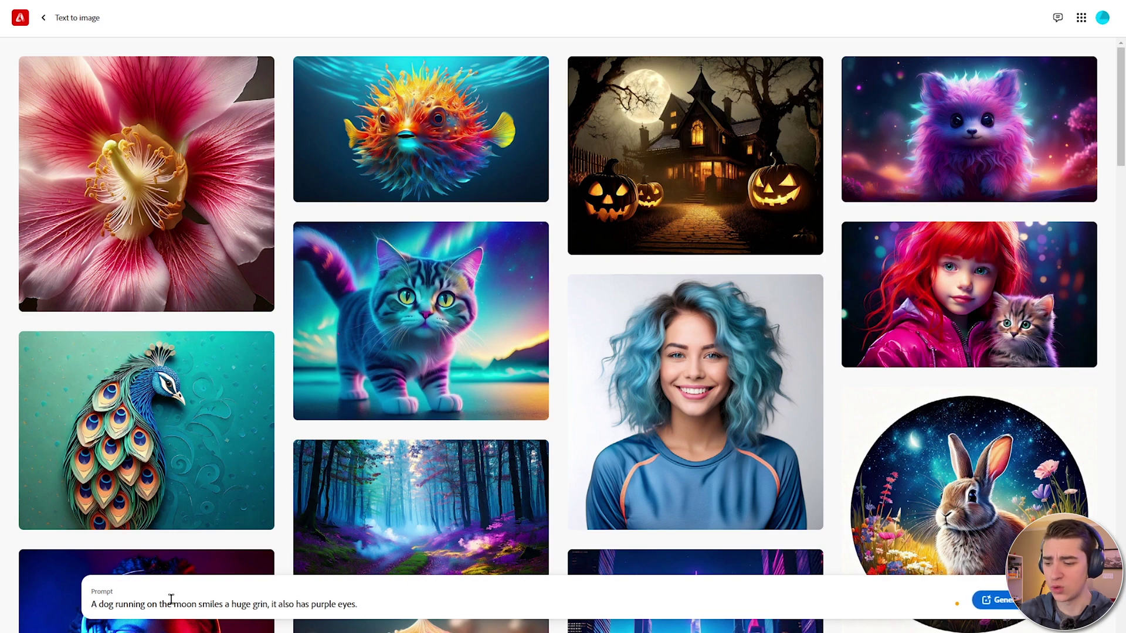
pyautogui.click(1010, 601)
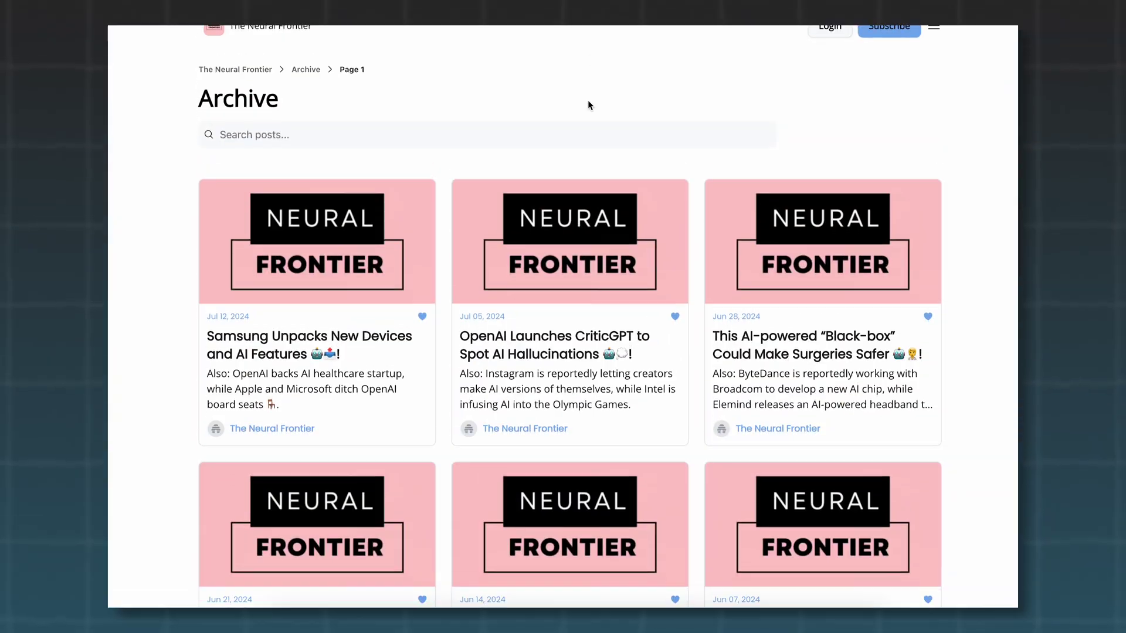
# Step: Scroll down the Neural Frontier archive toward the page 4 pagination link
pyautogui.scroll(-10, 589, 104)
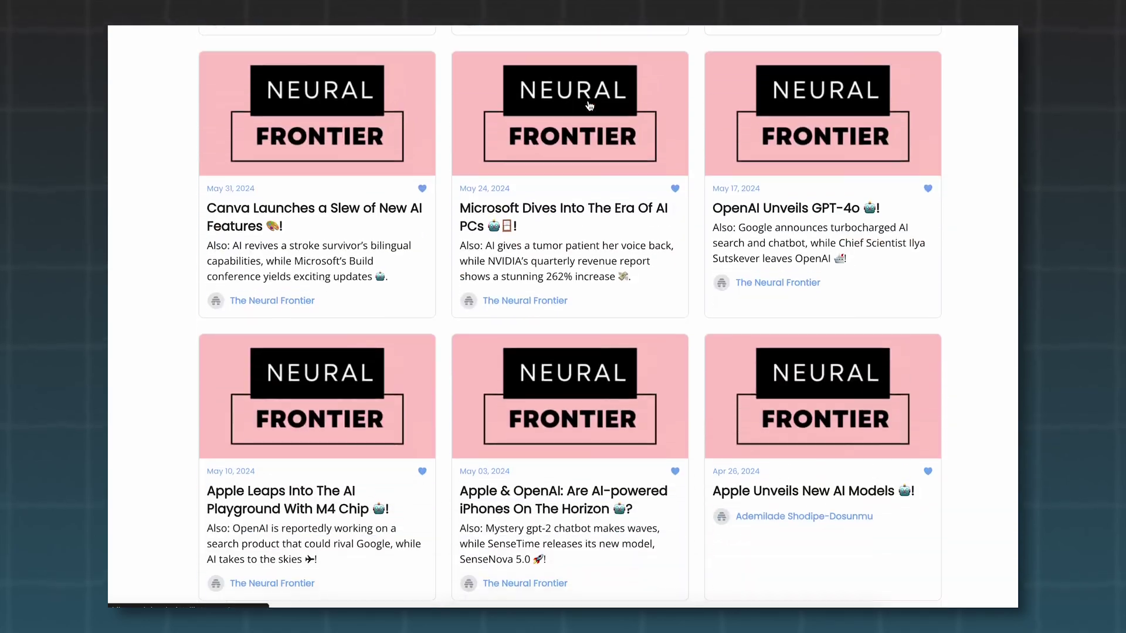
pyautogui.scroll(-15, 589, 245)
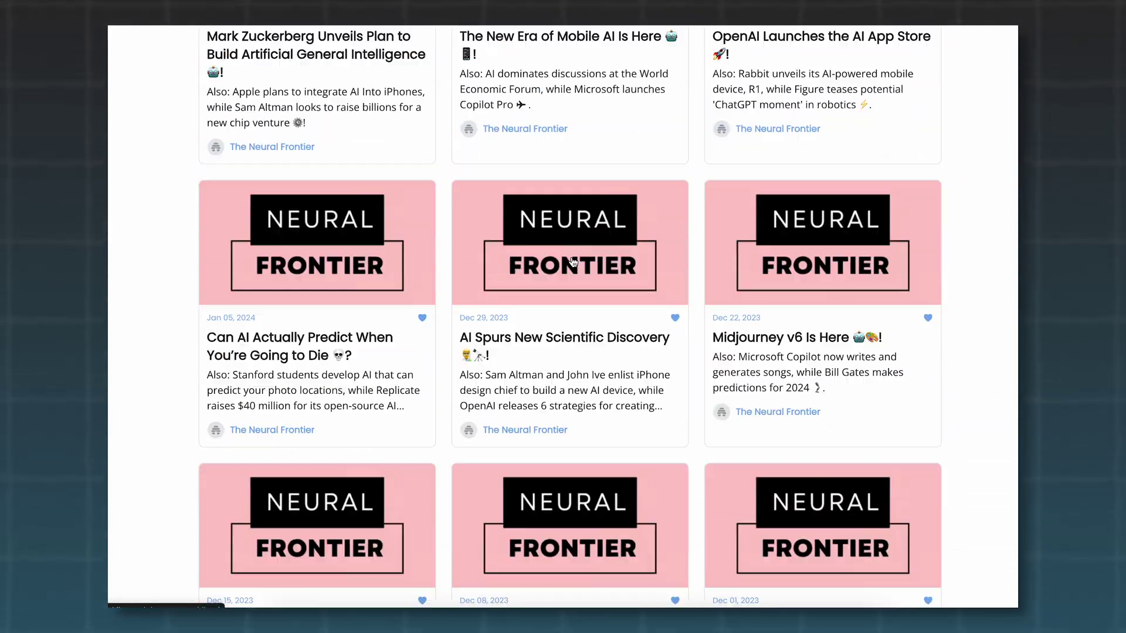
pyautogui.scroll(-5, 589, 258)
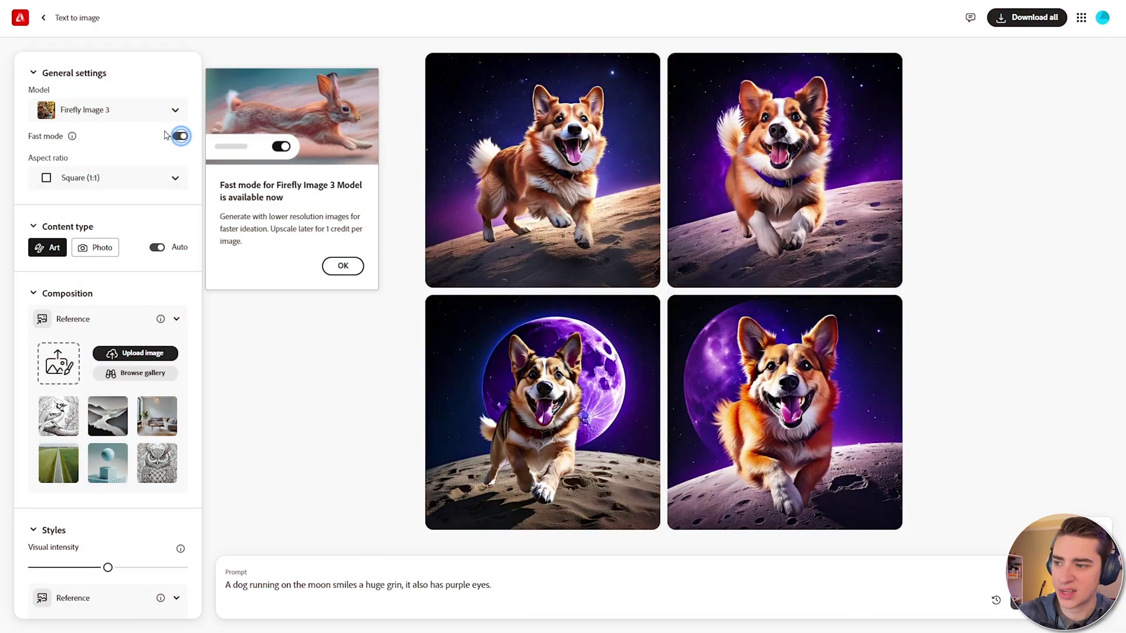
# Step: Switch the model to Firefly Image 2, then back to Firefly Image 3
pyautogui.click(150, 110)
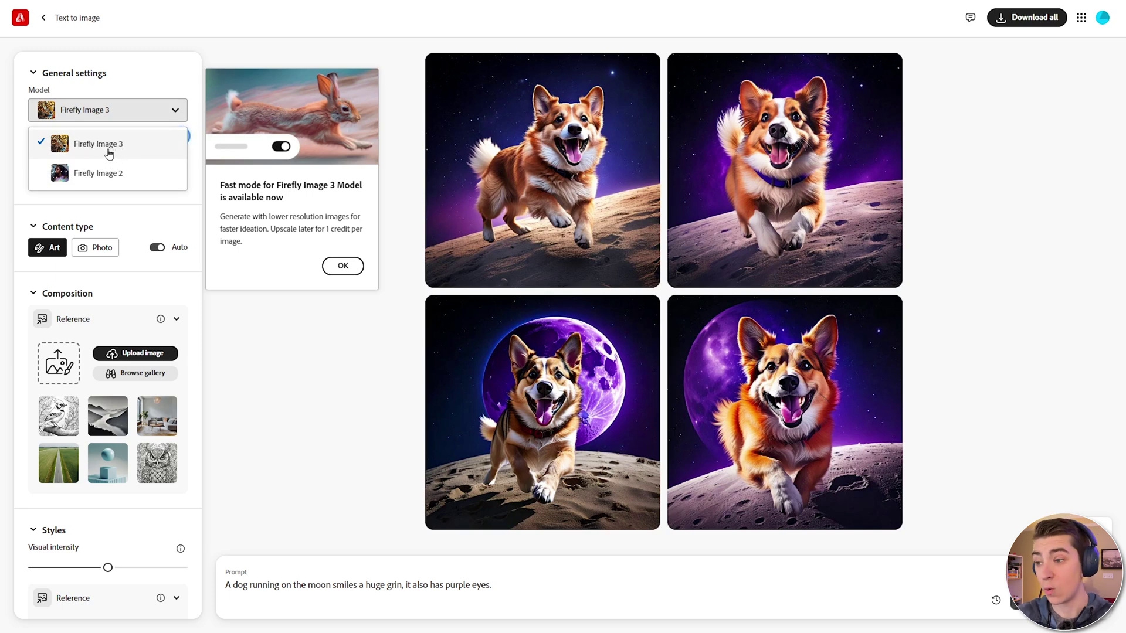
pyautogui.click(103, 176)
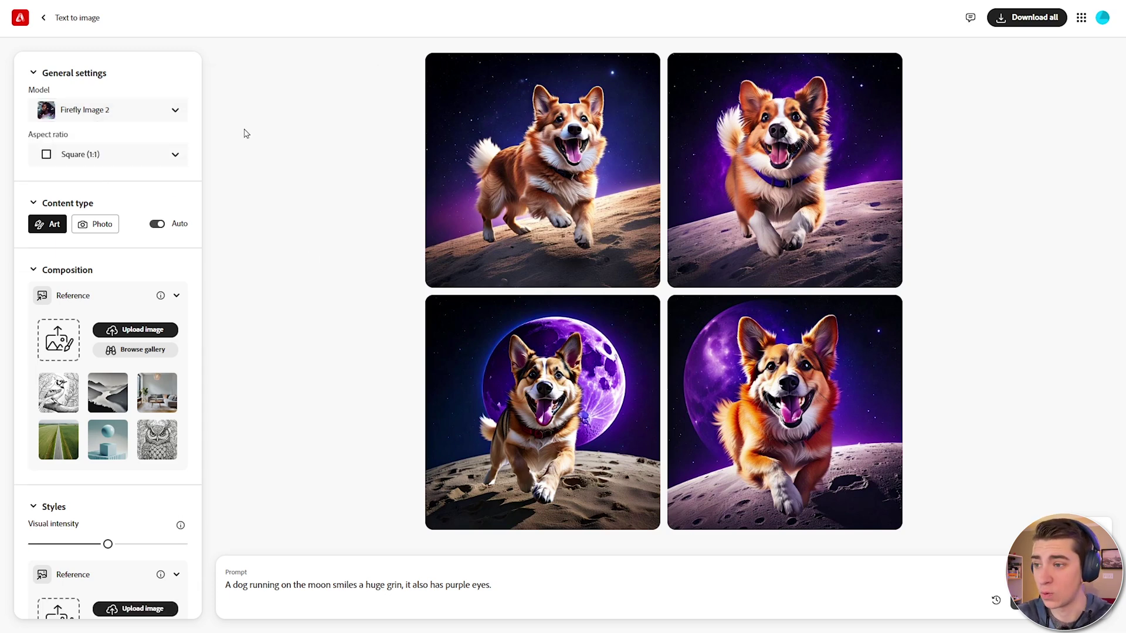
pyautogui.click(149, 111)
pyautogui.click(126, 143)
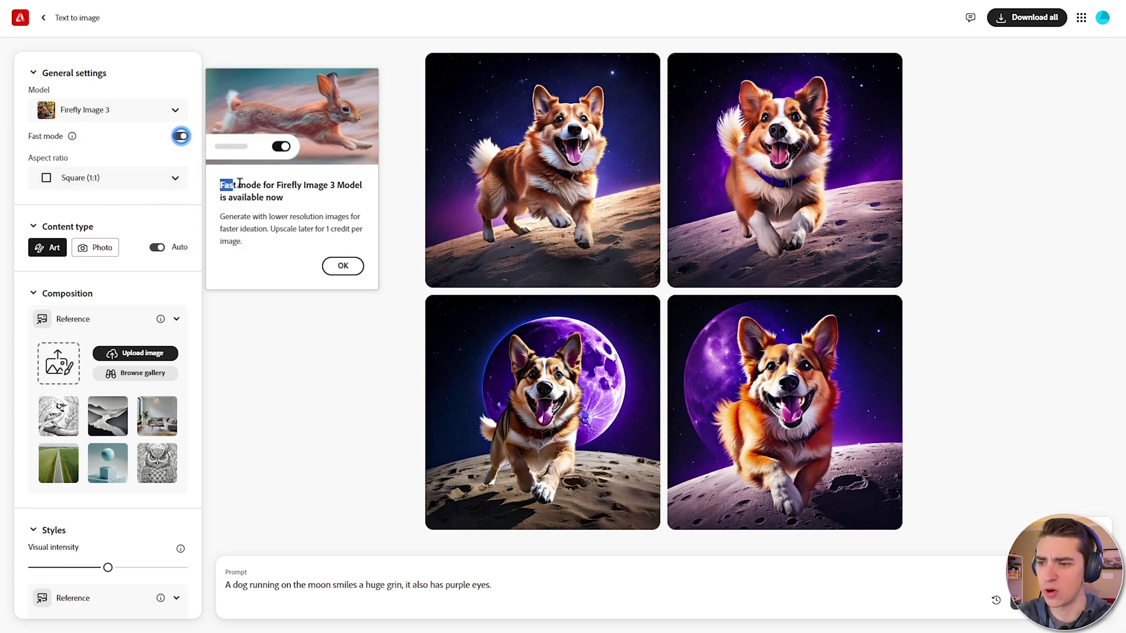
# Step: Read the Fast mode notice and dismiss it
pyautogui.moveTo(240, 184); pyautogui.dragTo(359, 186)
pyautogui.moveTo(221, 216); pyautogui.dragTo(365, 235)
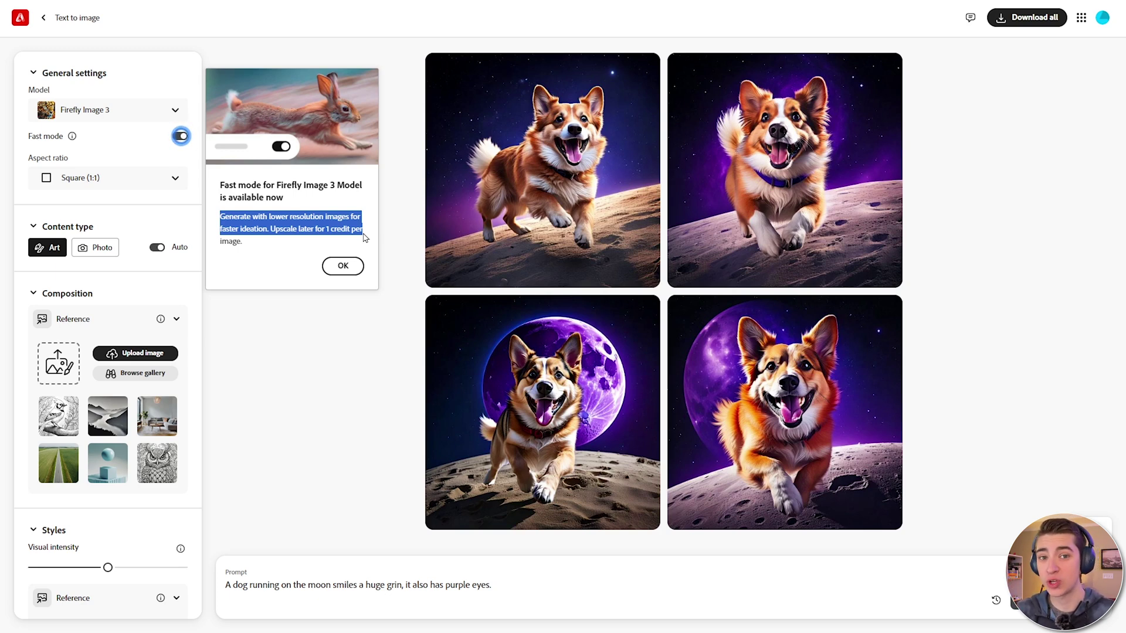
pyautogui.click(344, 265)
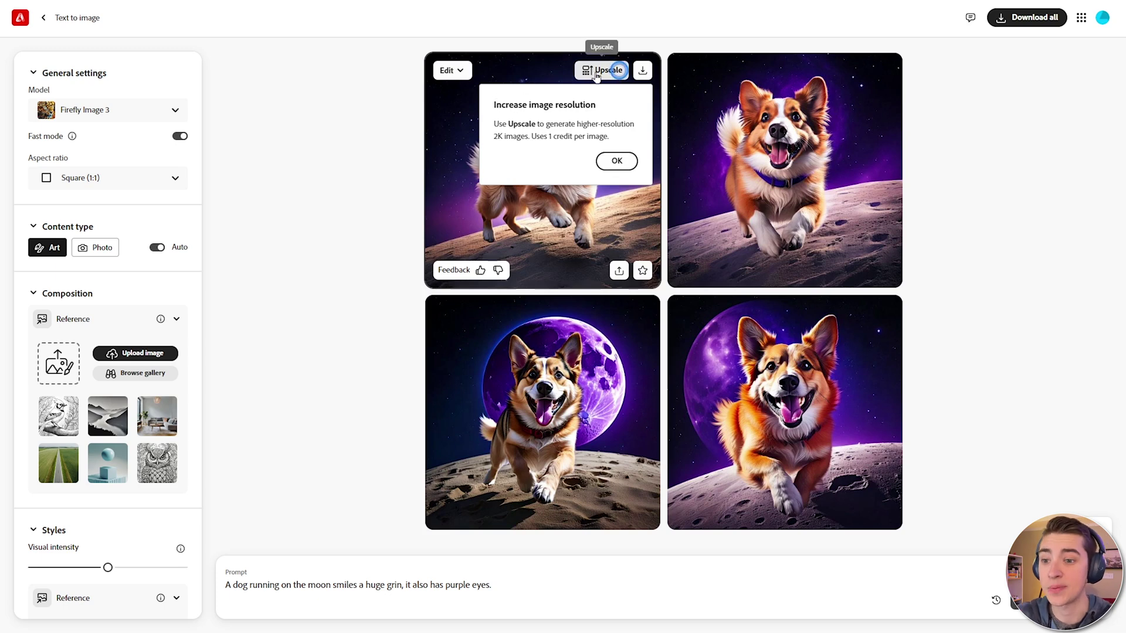
# Step: Dismiss the Upscale tip and confirm prompt suggestions stay Enabled
pyautogui.moveTo(501, 124); pyautogui.dragTo(627, 137)
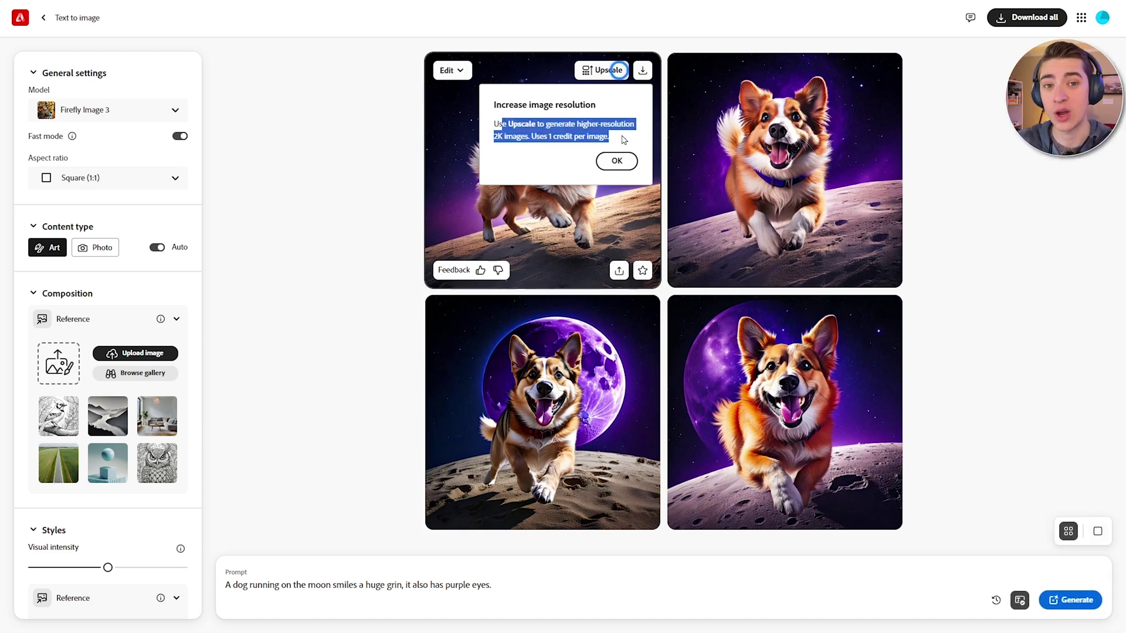
pyautogui.click(618, 157)
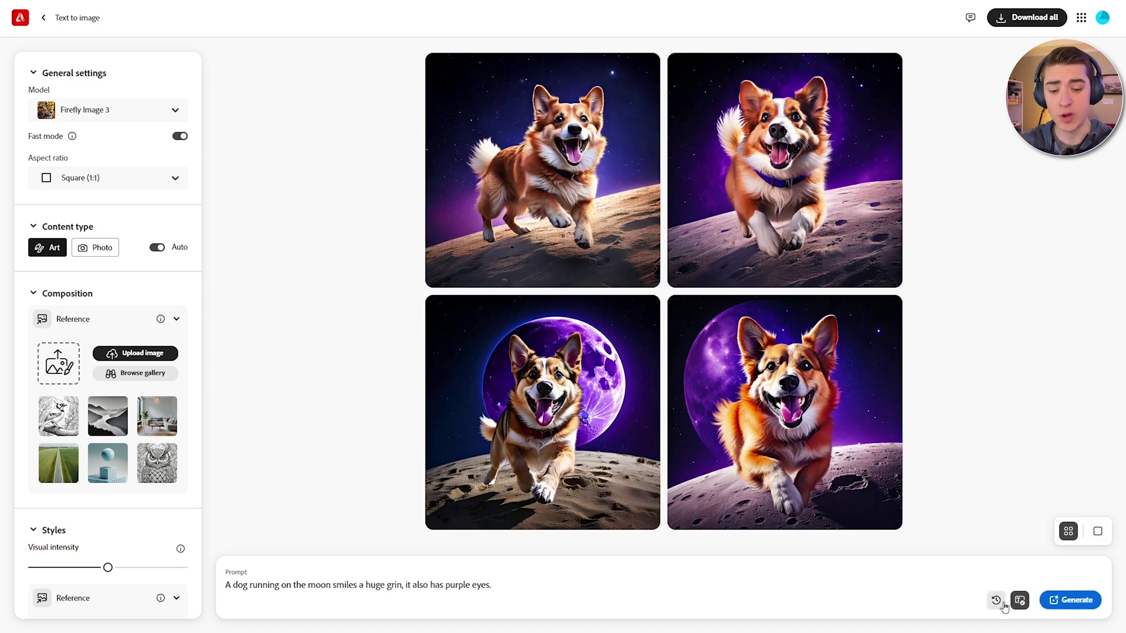
pyautogui.click(1019, 604)
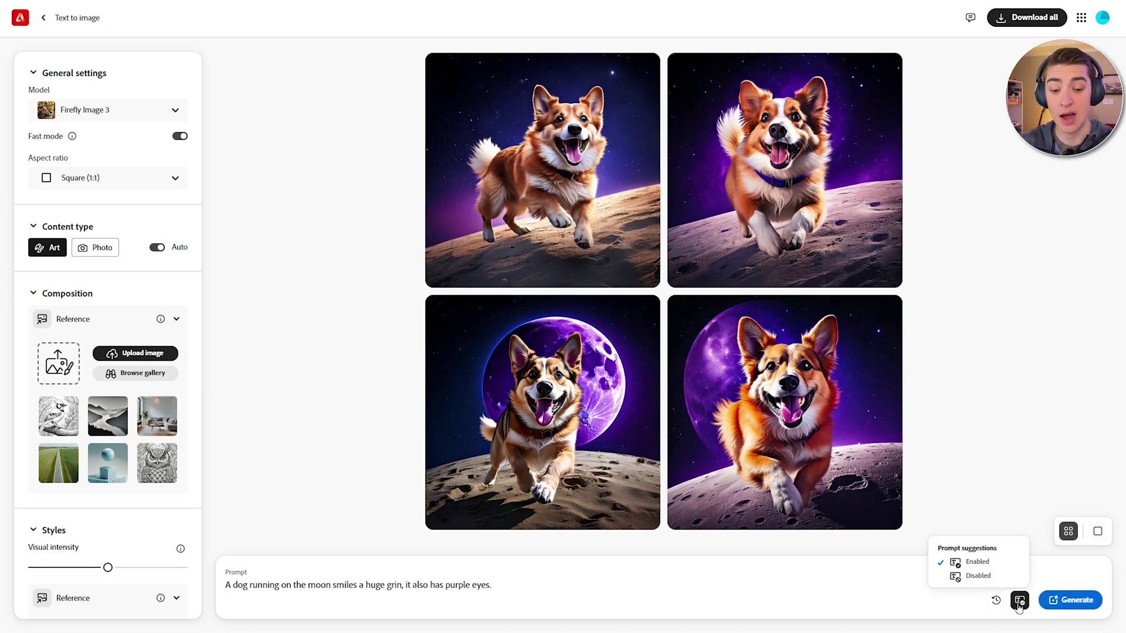
pyautogui.click(975, 567)
# Step: View the moon-dog images enlarged, stepping forward three and back two
pyautogui.moveTo(539, 149)
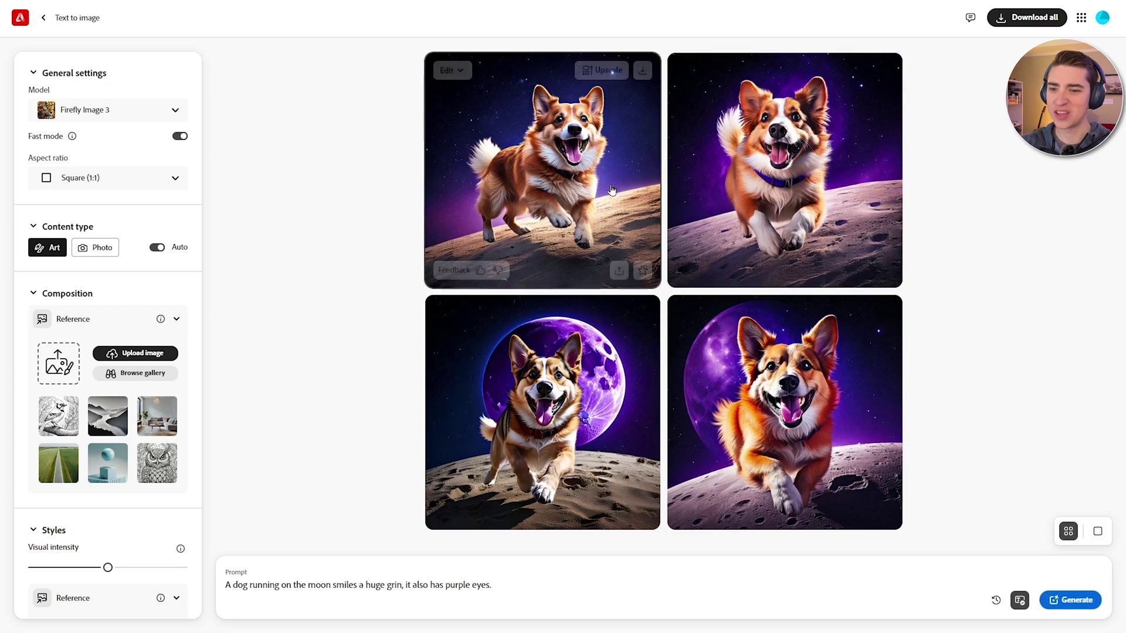
pyautogui.click(539, 149)
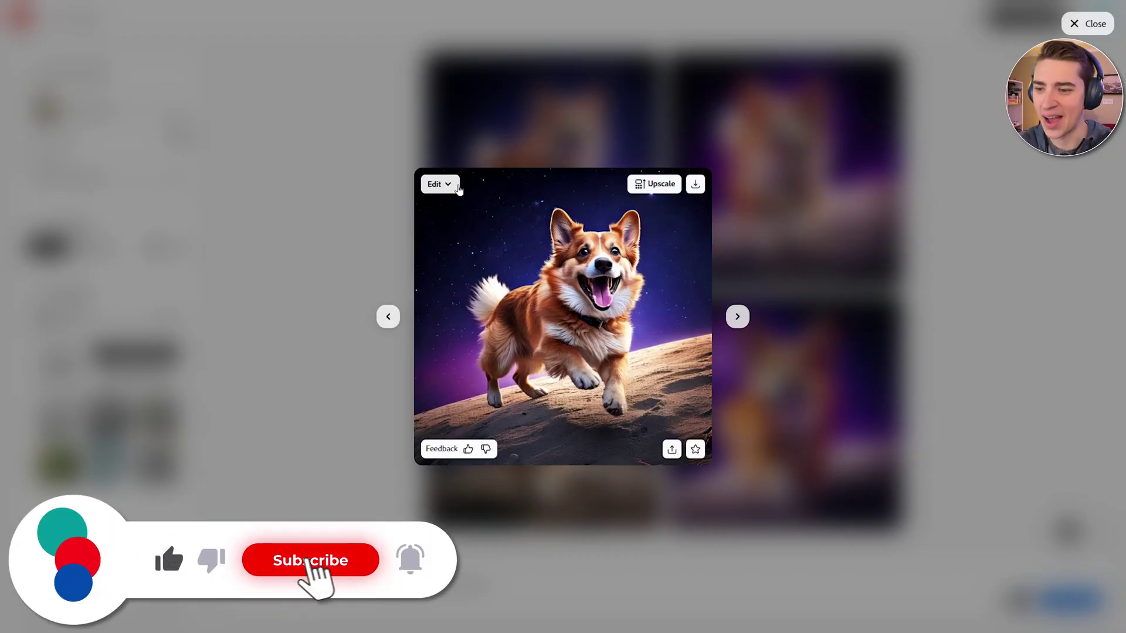
pyautogui.click(733, 317)
pyautogui.click(736, 316)
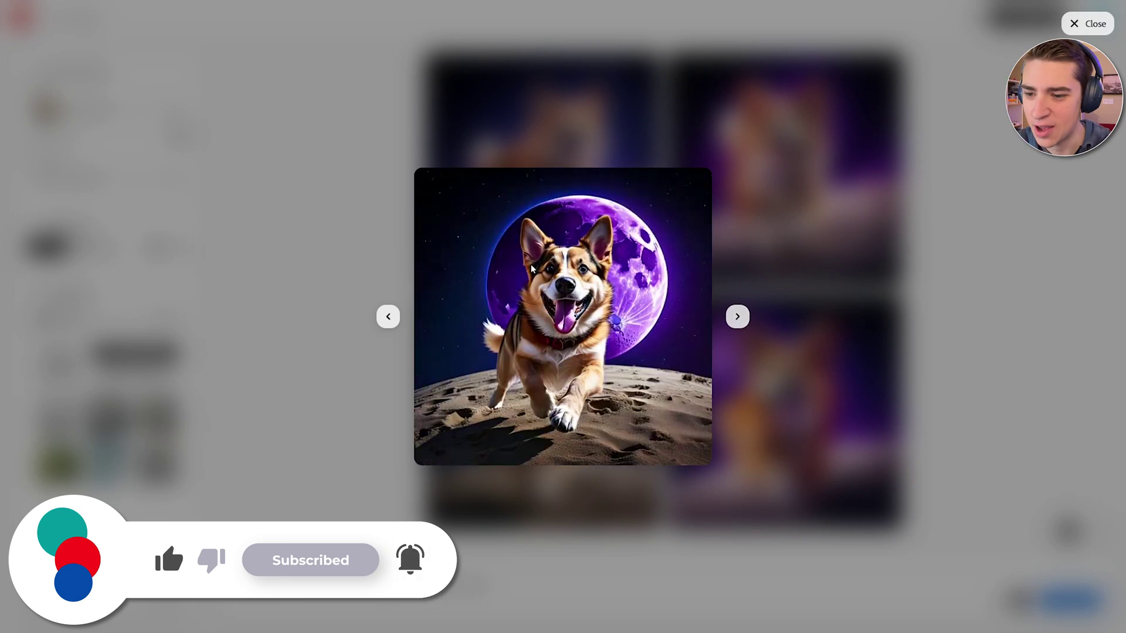
pyautogui.click(738, 317)
pyautogui.click(388, 317)
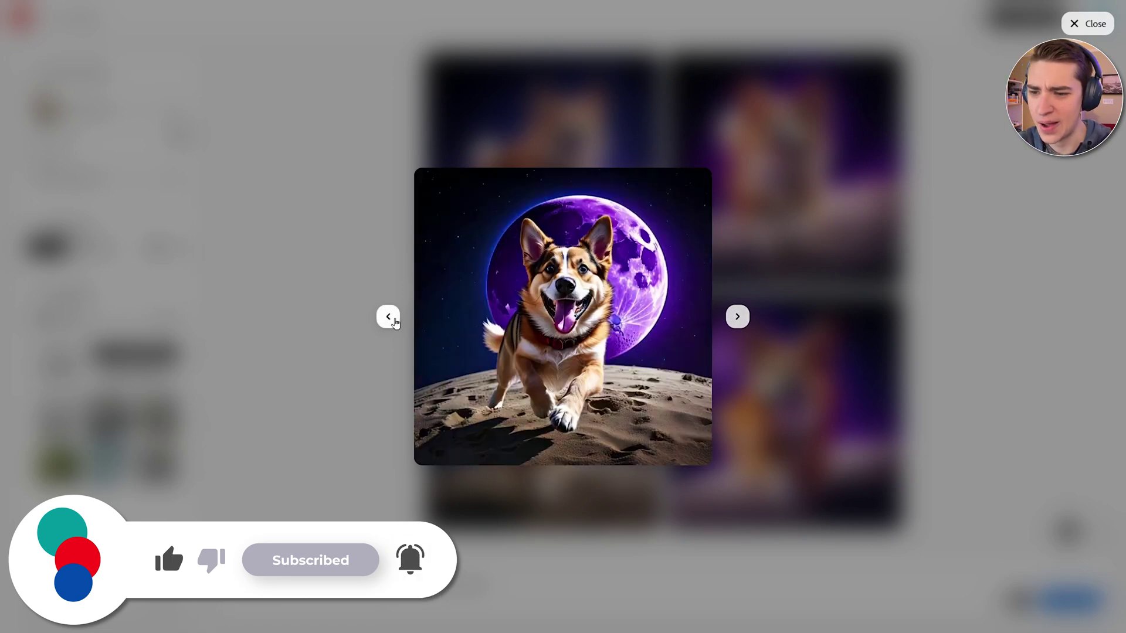
pyautogui.click(388, 317)
pyautogui.click(387, 334)
# Step: Bring up the Edit options for the top-left moon-dog image
pyautogui.click(572, 252)
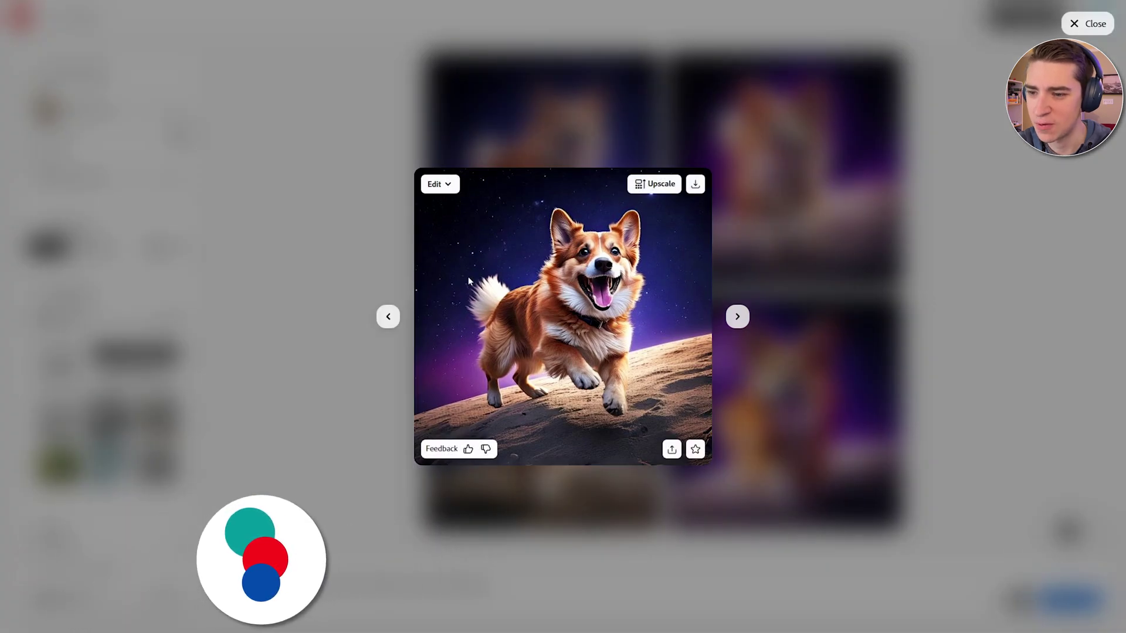
pyautogui.click(440, 184)
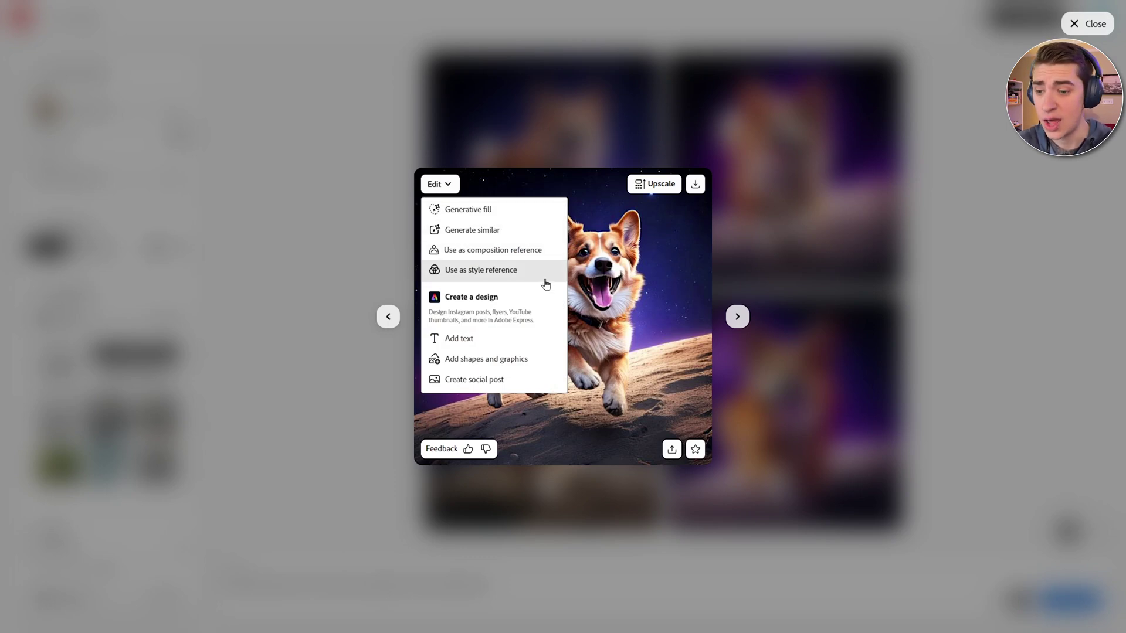
pyautogui.press('Escape')
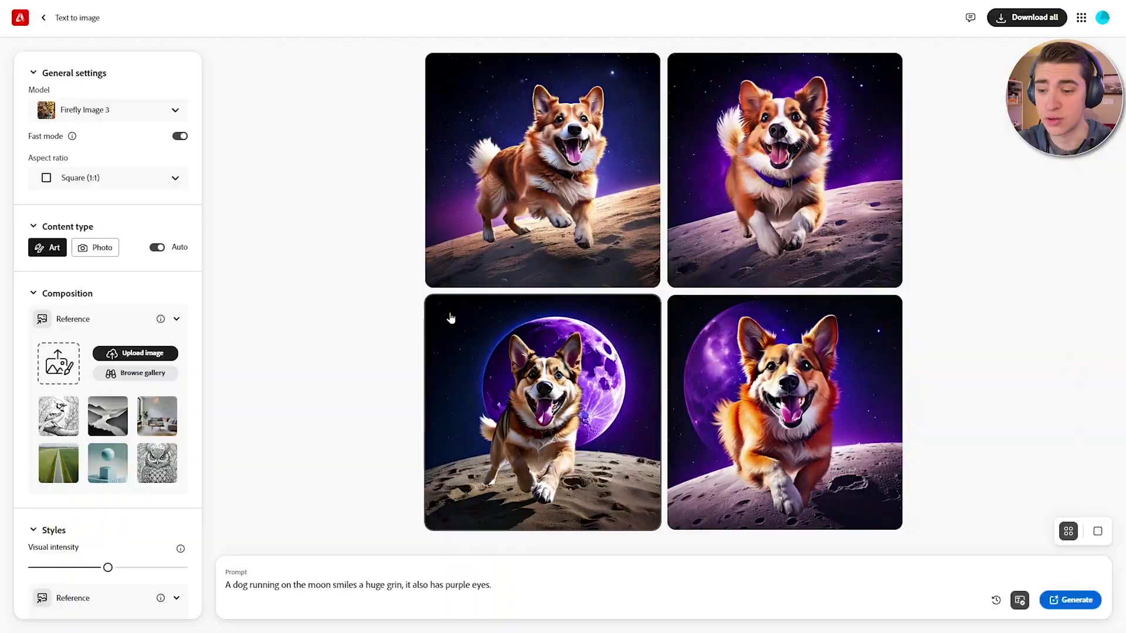
pyautogui.click(472, 157)
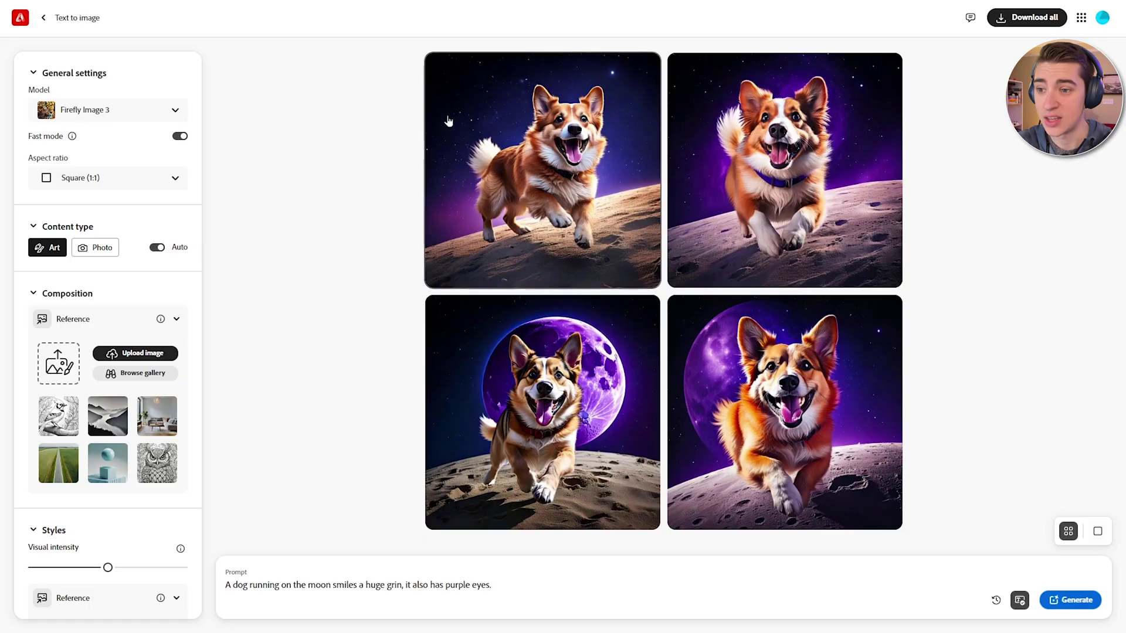
pyautogui.click(452, 70)
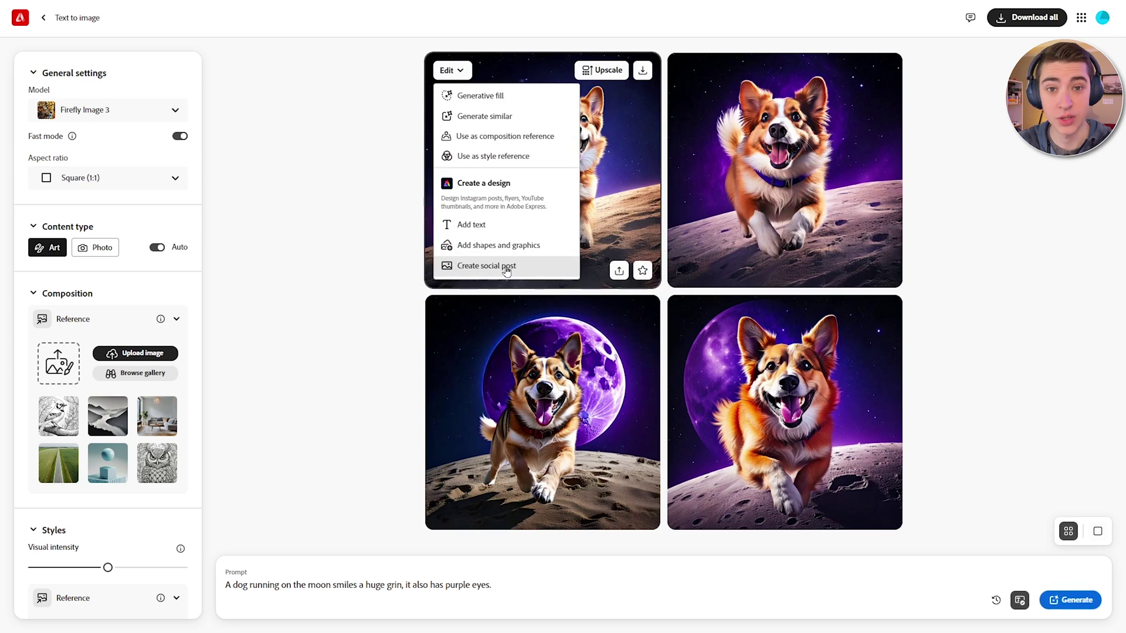
# Step: Mask the upper-left sky with Generative fill and generate a rocket ship there
pyautogui.click(533, 101)
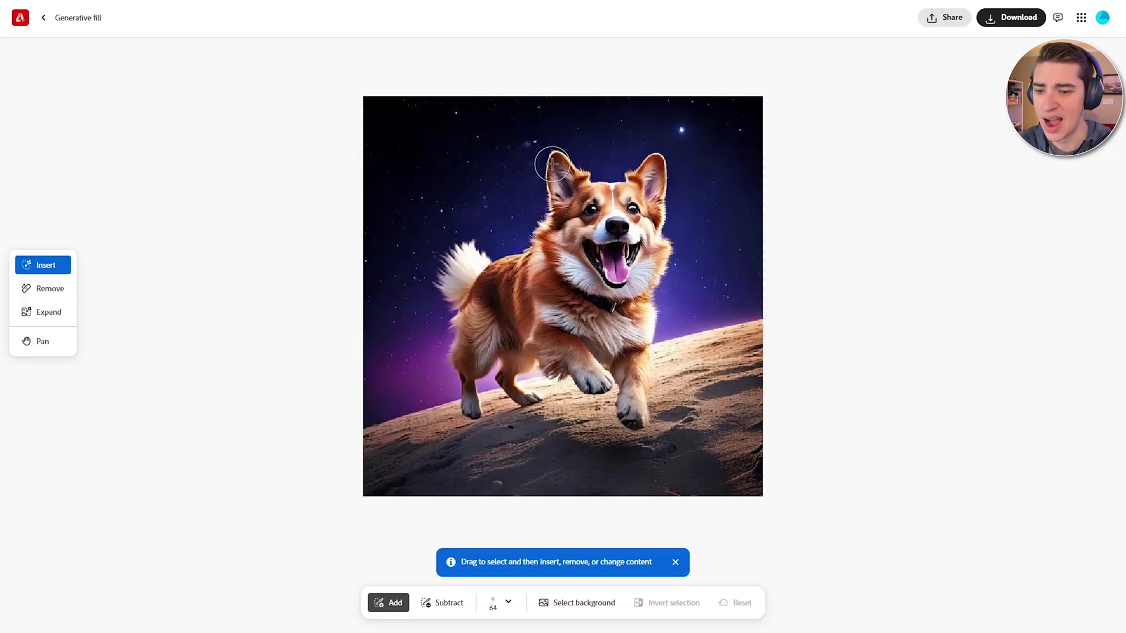
pyautogui.moveTo(396, 171)
pyautogui.mouseDown()
pyautogui.moveTo(390, 121)
pyautogui.moveTo(500, 122)
pyautogui.moveTo(393, 193)
pyautogui.moveTo(426, 148)
pyautogui.moveTo(490, 147)
pyautogui.mouseUp()
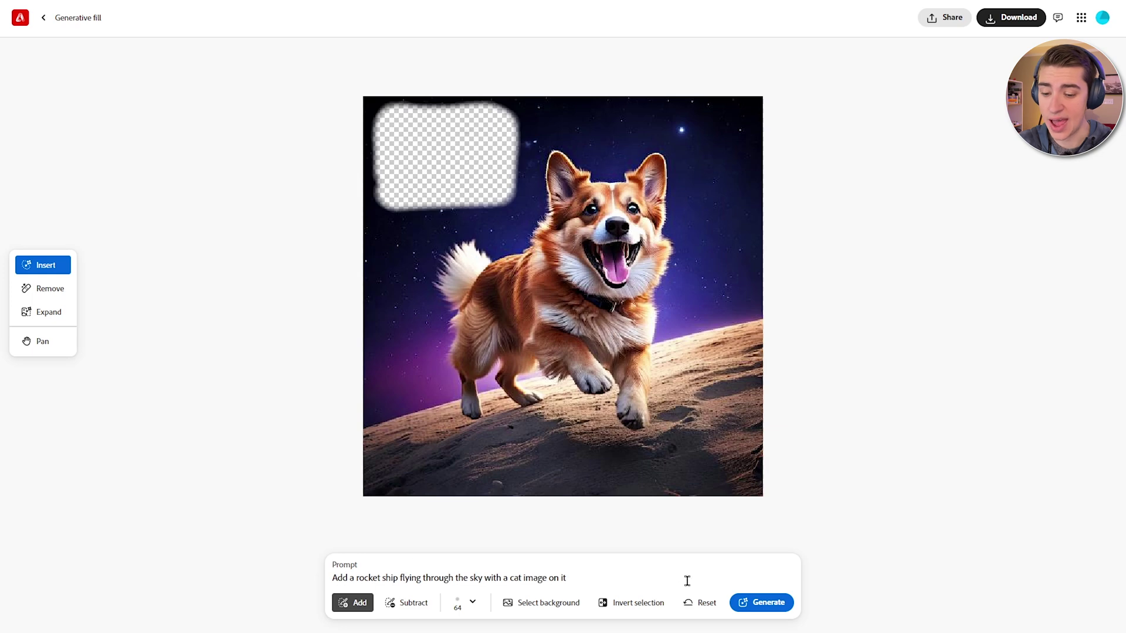
pyautogui.click(764, 604)
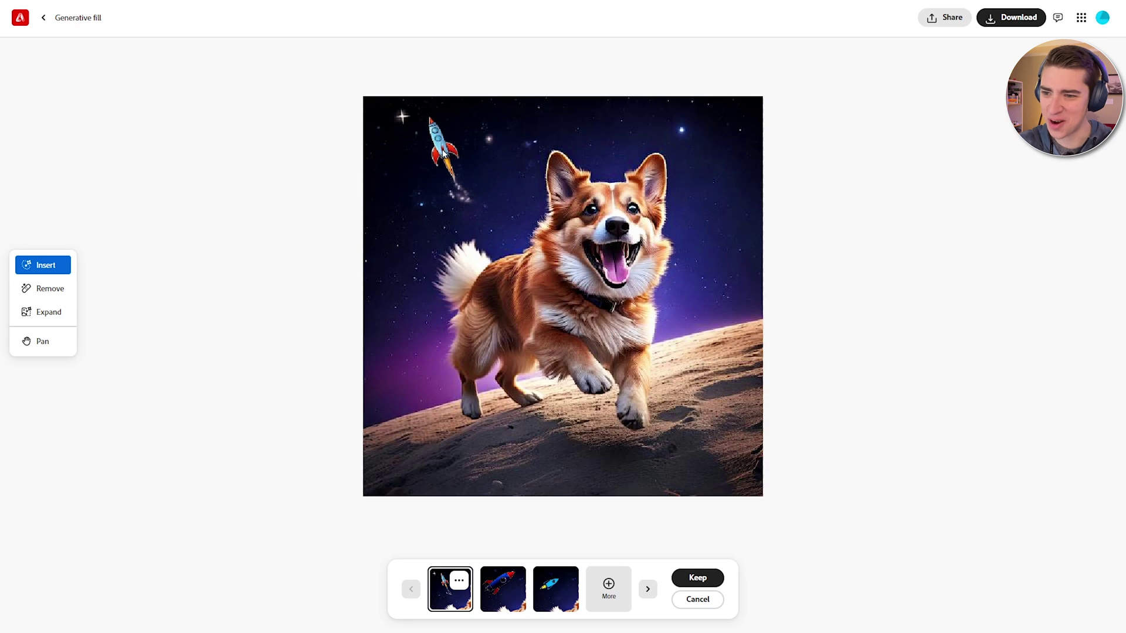
# Step: Preview the blue-and-red and cyan rocket variations, then discard them and reset the mask
pyautogui.click(508, 576)
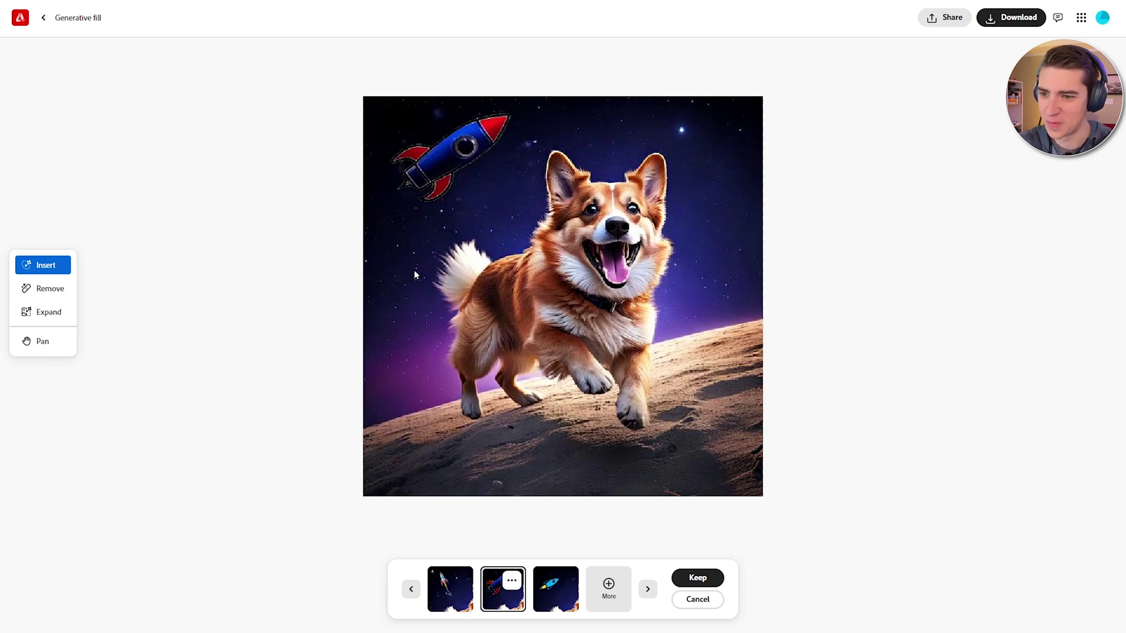
pyautogui.click(555, 582)
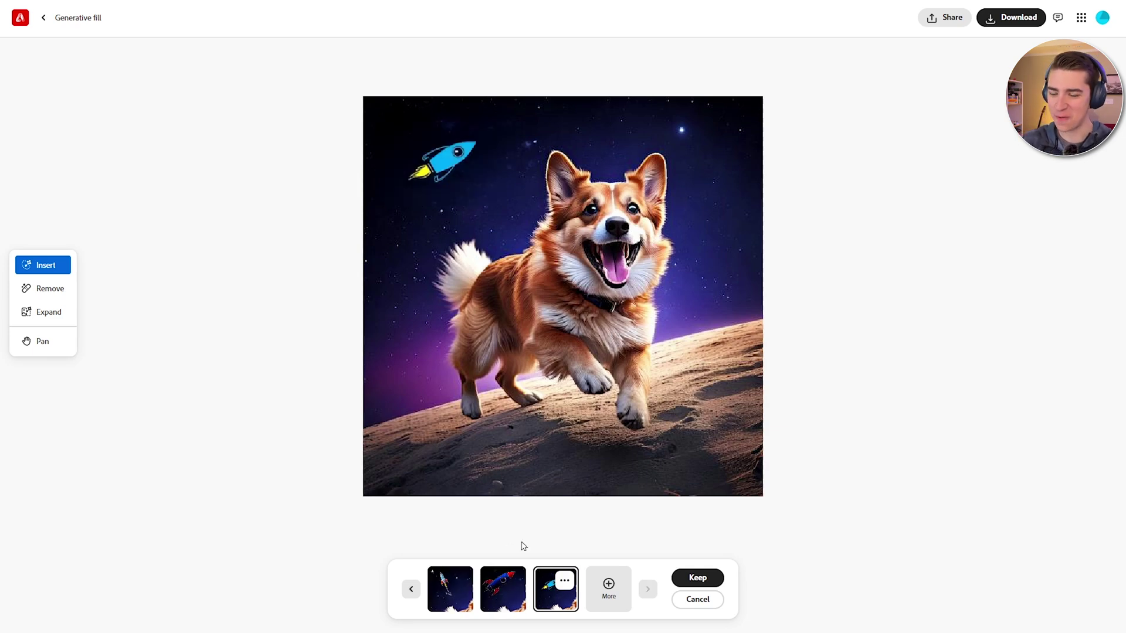
pyautogui.click(698, 600)
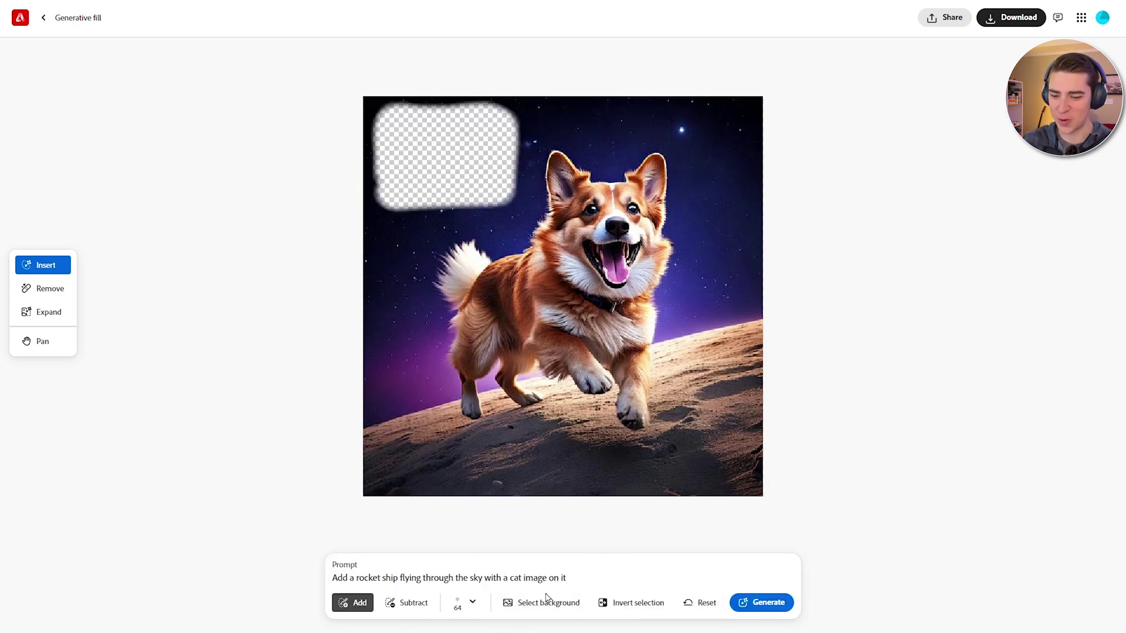
pyautogui.click(702, 603)
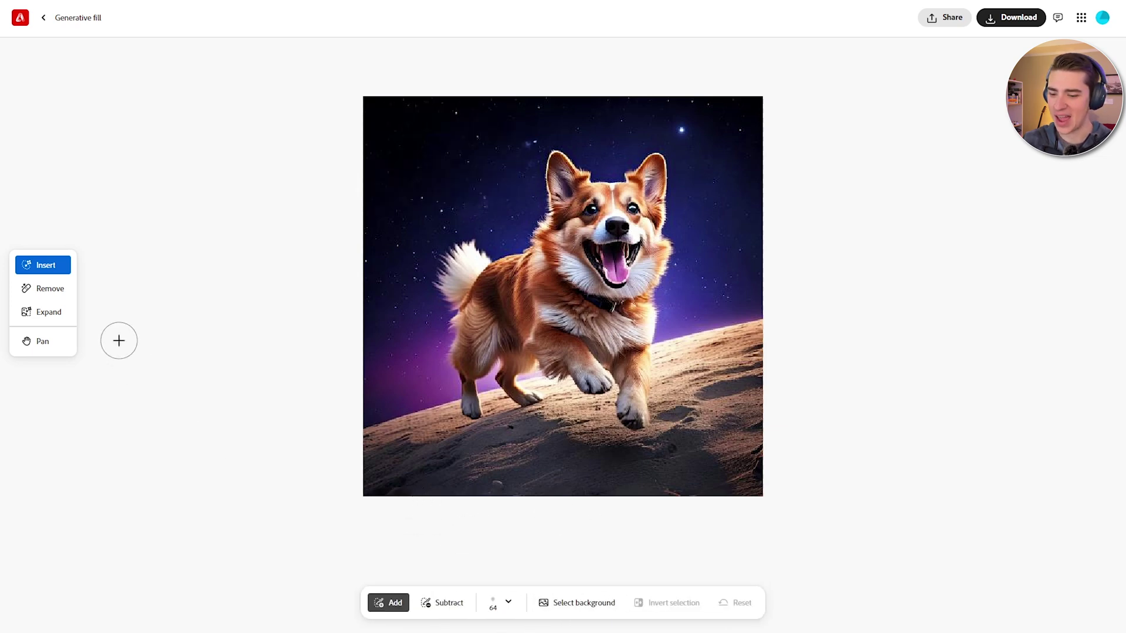
# Step: Expand the canvas up and to the left and generate fill with an empty prompt
pyautogui.click(41, 342)
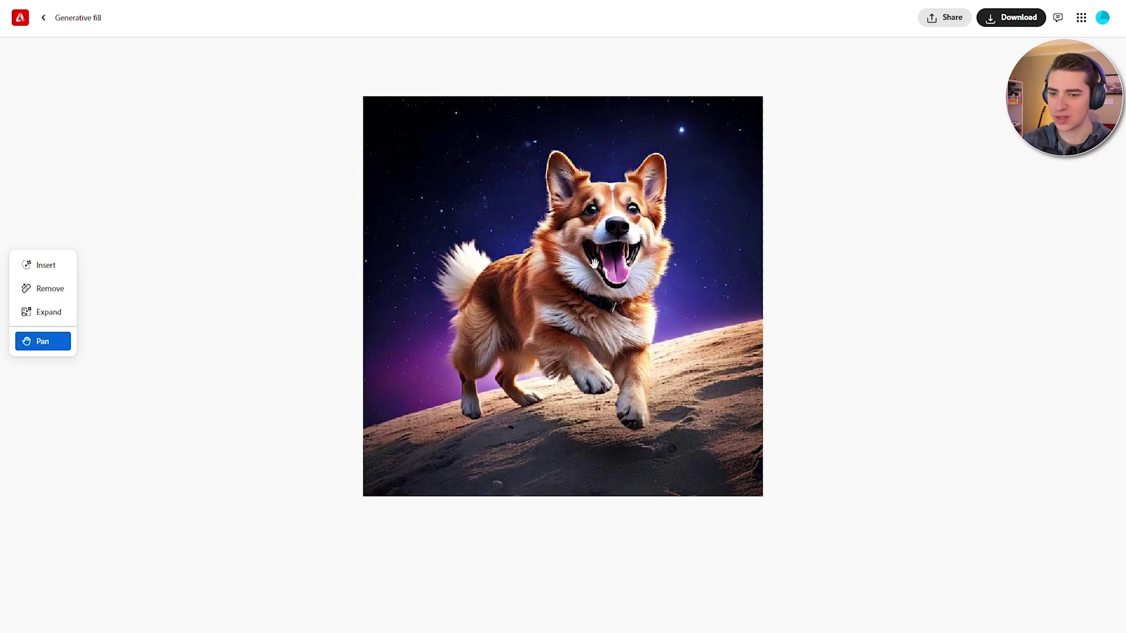
pyautogui.moveTo(594, 264); pyautogui.dragTo(595, 288)
pyautogui.click(49, 314)
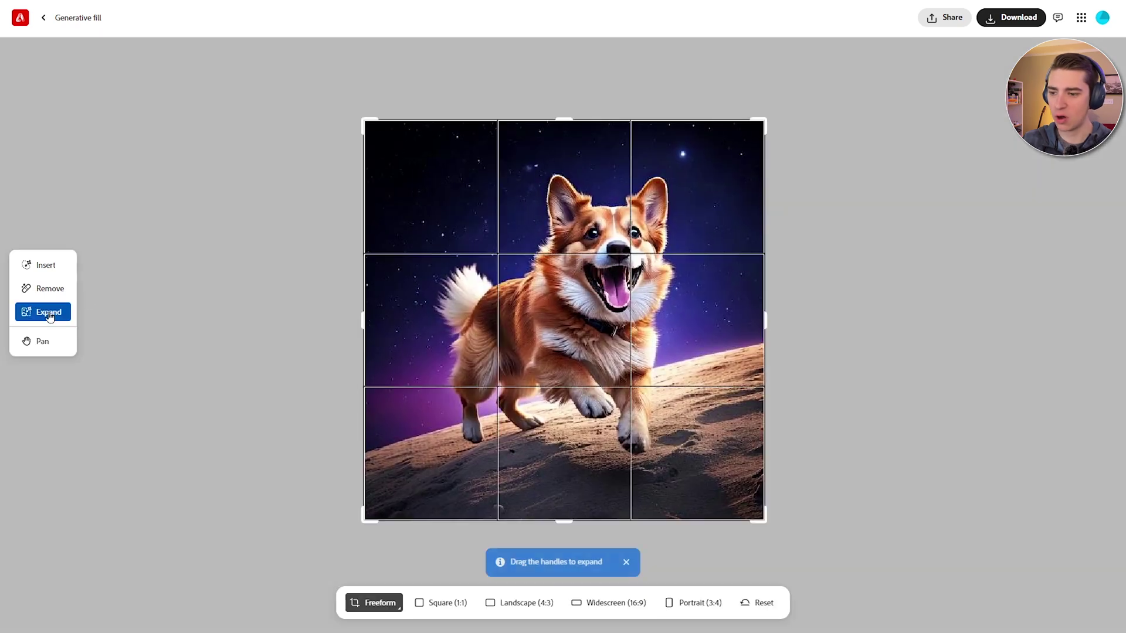
pyautogui.moveTo(369, 125); pyautogui.dragTo(305, 74)
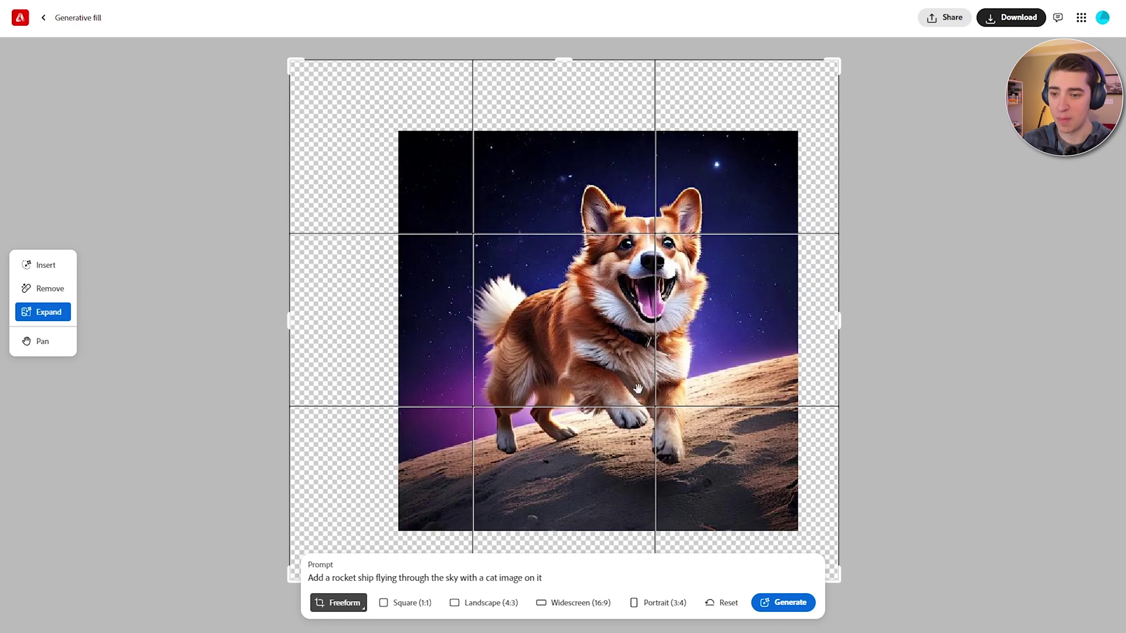
pyautogui.tripleClick(478, 576)
pyautogui.press('BackSpace')
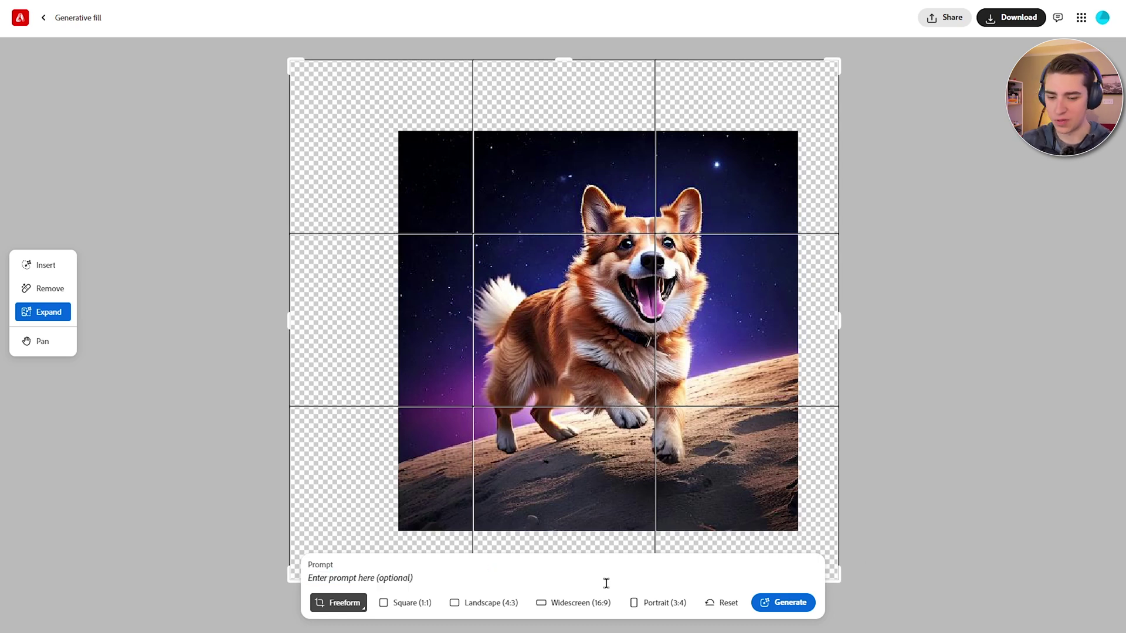
pyautogui.click(804, 603)
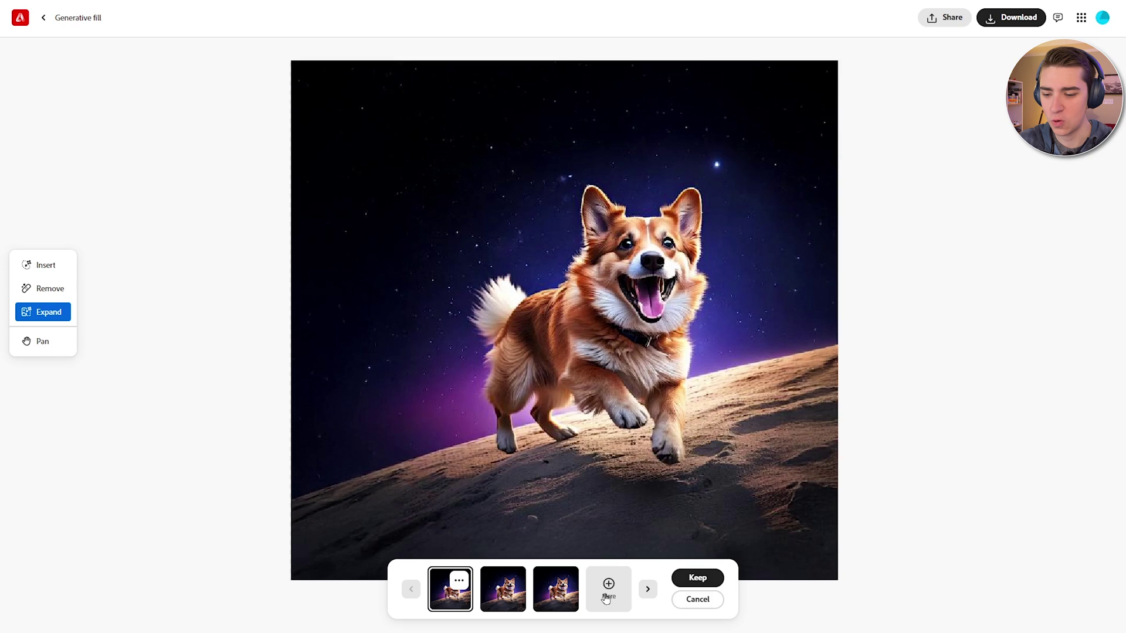
# Step: Compare the expanded variations and keep the second one
pyautogui.click(520, 595)
pyautogui.click(542, 593)
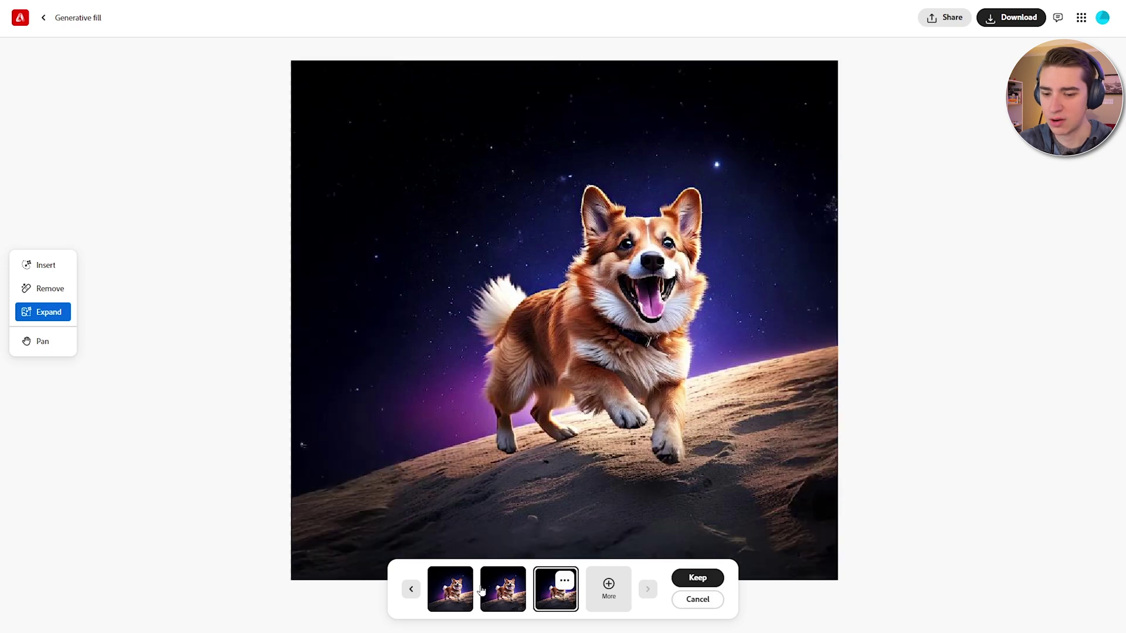
pyautogui.click(482, 591)
pyautogui.click(457, 595)
pyautogui.click(495, 595)
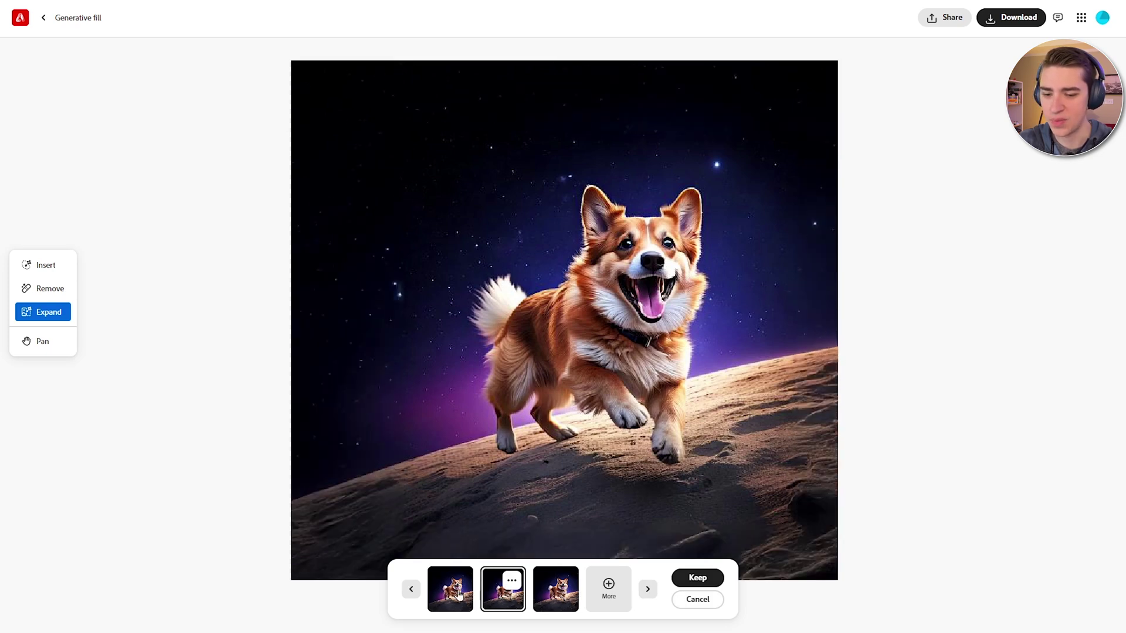
pyautogui.click(460, 595)
pyautogui.click(496, 598)
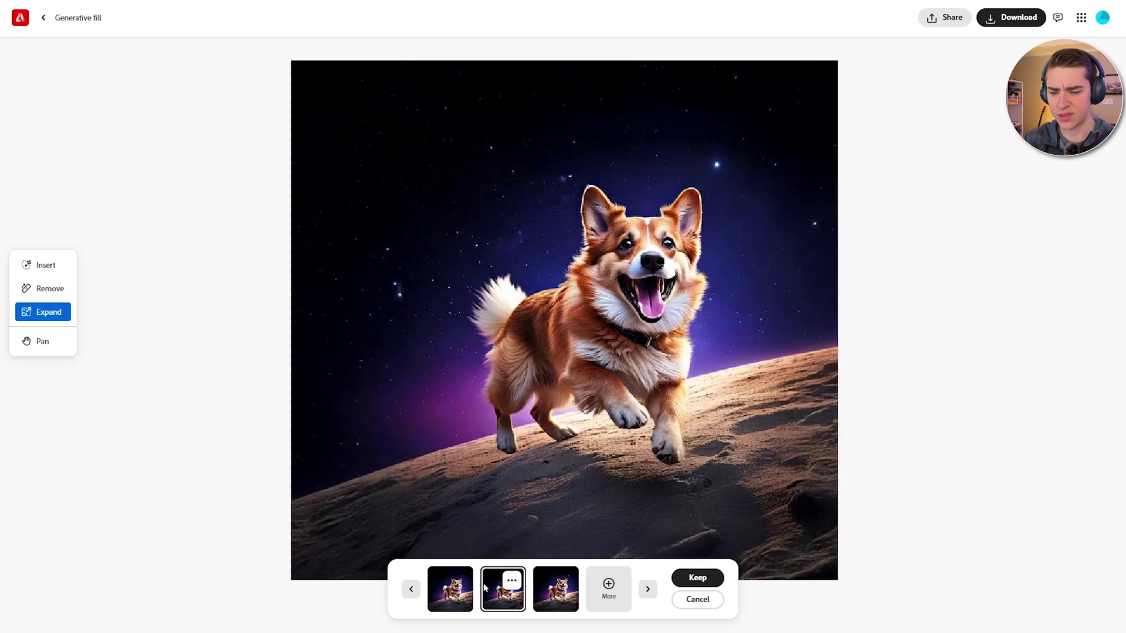
pyautogui.click(461, 599)
pyautogui.click(522, 599)
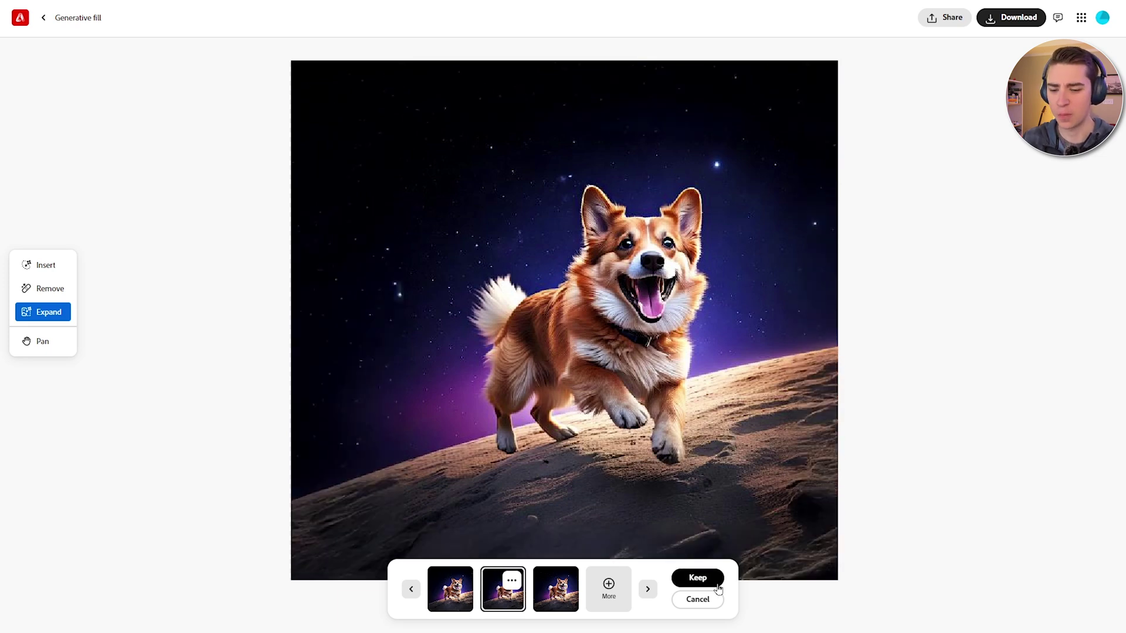
pyautogui.click(697, 579)
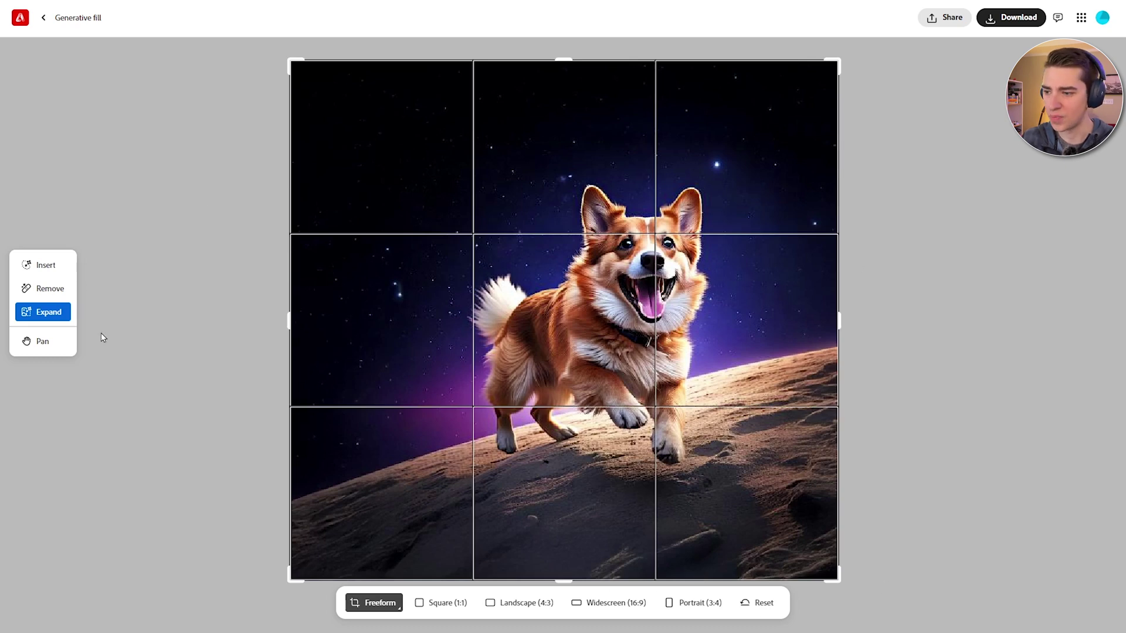
# Step: Brush over the corgi with Remove at brush size 128 and run the removal
pyautogui.click(47, 289)
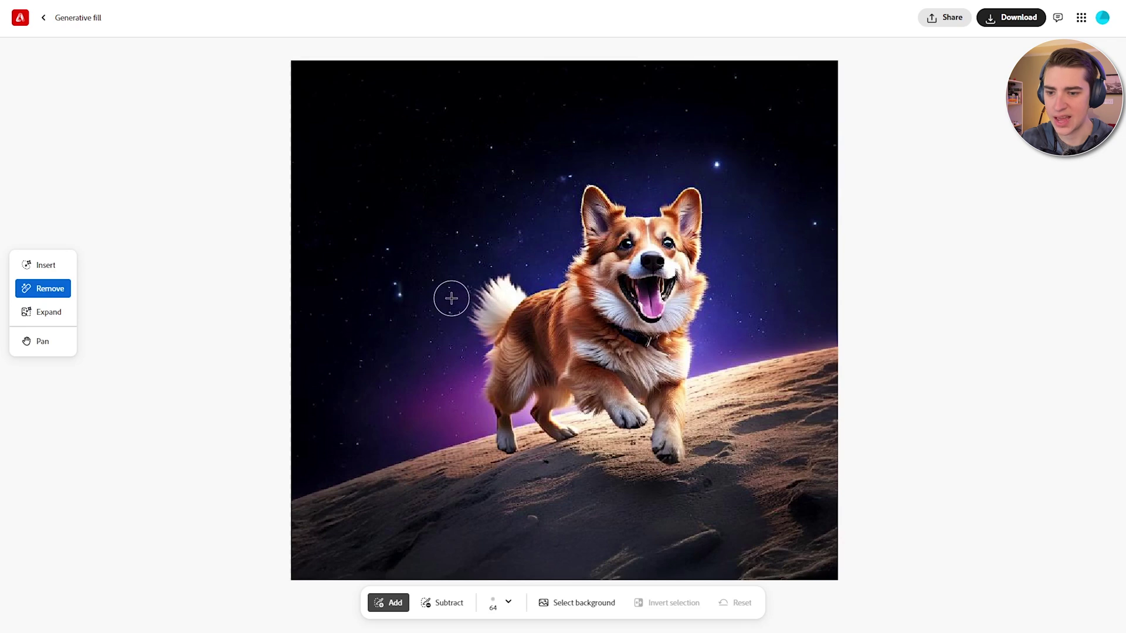
pyautogui.moveTo(451, 299)
pyautogui.mouseDown()
pyautogui.moveTo(652, 163)
pyautogui.moveTo(756, 231)
pyautogui.moveTo(734, 419)
pyautogui.moveTo(668, 474)
pyautogui.moveTo(437, 401)
pyautogui.moveTo(454, 310)
pyautogui.mouseUp()
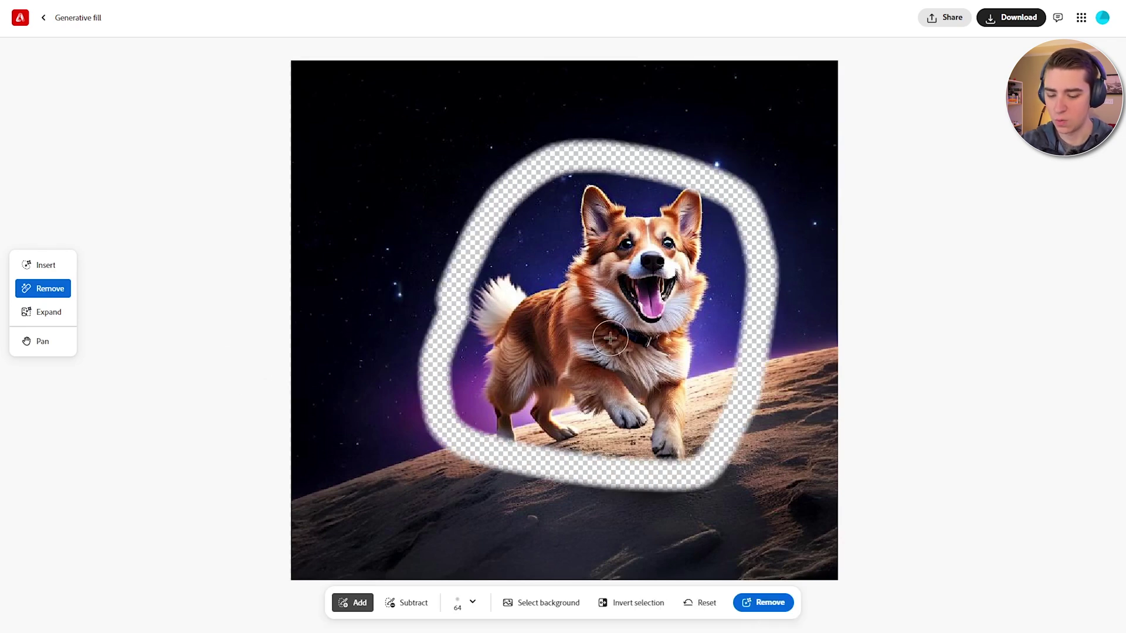
pyautogui.press(']')
pyautogui.press(']')
pyautogui.press(']')
pyautogui.press(']')
pyautogui.press(']')
pyautogui.press(']')
pyautogui.press(']')
pyautogui.press(']')
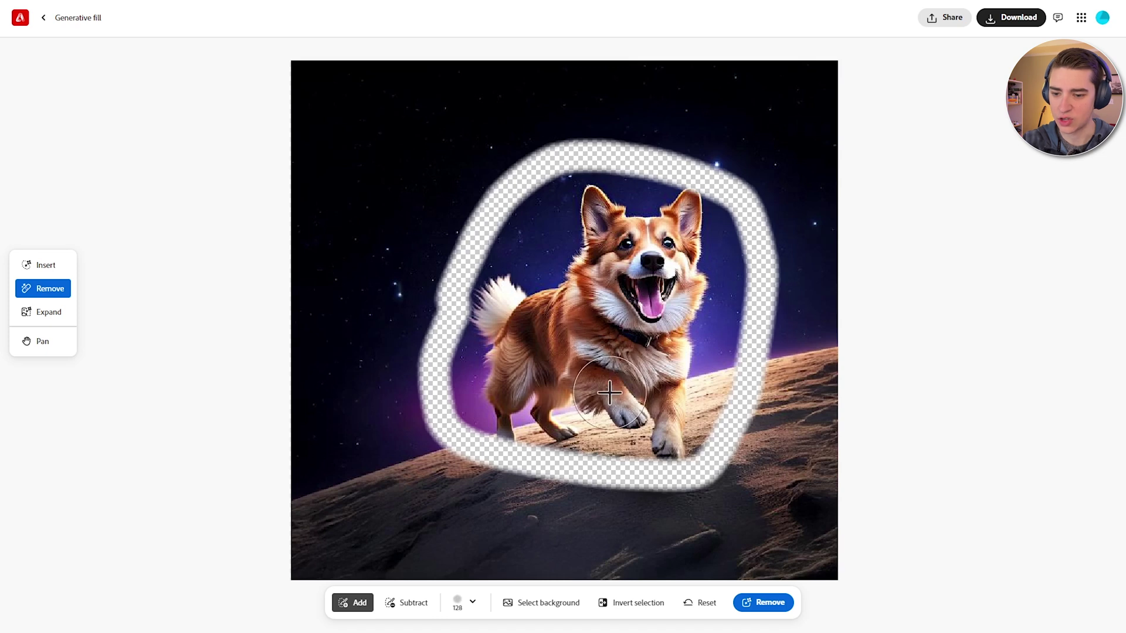
pyautogui.moveTo(610, 392)
pyautogui.mouseDown()
pyautogui.moveTo(686, 428)
pyautogui.moveTo(557, 427)
pyautogui.moveTo(500, 408)
pyautogui.moveTo(474, 377)
pyautogui.moveTo(476, 352)
pyautogui.moveTo(476, 412)
pyautogui.moveTo(473, 336)
pyautogui.moveTo(501, 255)
pyautogui.moveTo(506, 326)
pyautogui.moveTo(585, 256)
pyautogui.moveTo(665, 365)
pyautogui.moveTo(571, 363)
pyautogui.moveTo(599, 307)
pyautogui.moveTo(585, 331)
pyautogui.moveTo(599, 324)
pyautogui.moveTo(605, 223)
pyautogui.moveTo(614, 309)
pyautogui.moveTo(665, 242)
pyautogui.moveTo(690, 337)
pyautogui.moveTo(688, 293)
pyautogui.mouseUp()
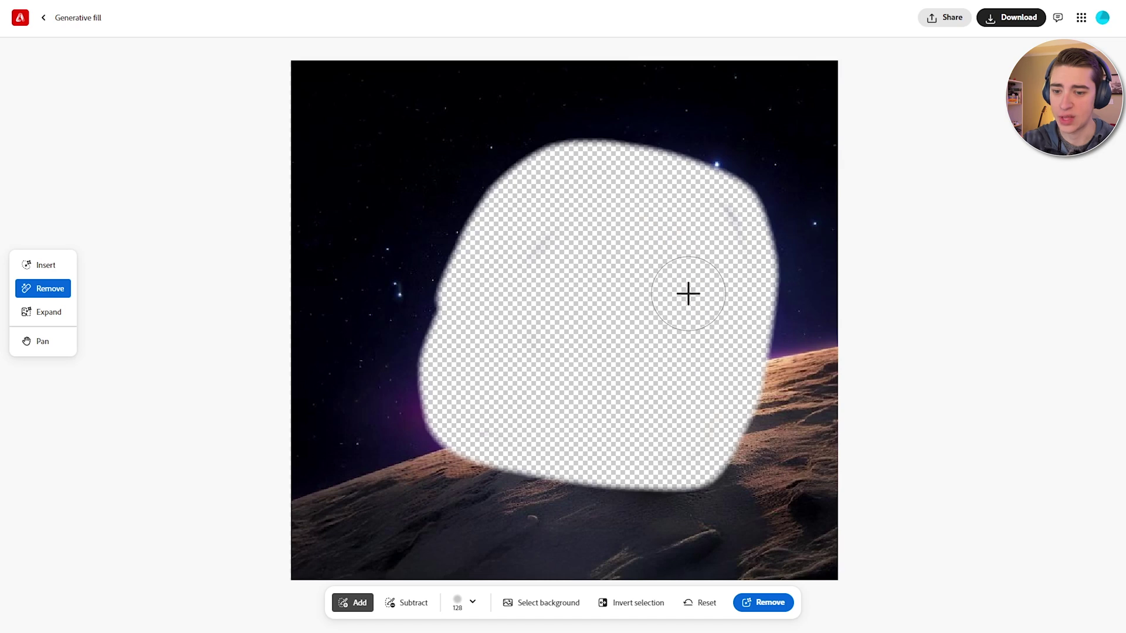
pyautogui.click(782, 604)
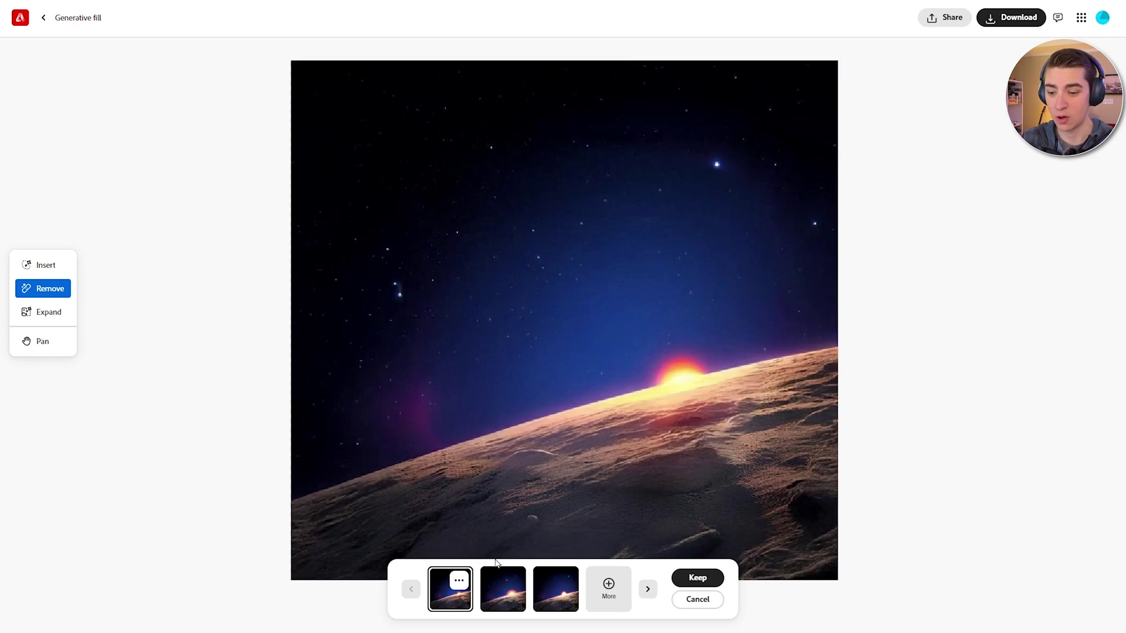
# Step: Preview the brighter, whiter and dimmer orange sunrise removal results
pyautogui.click(494, 584)
pyautogui.click(560, 588)
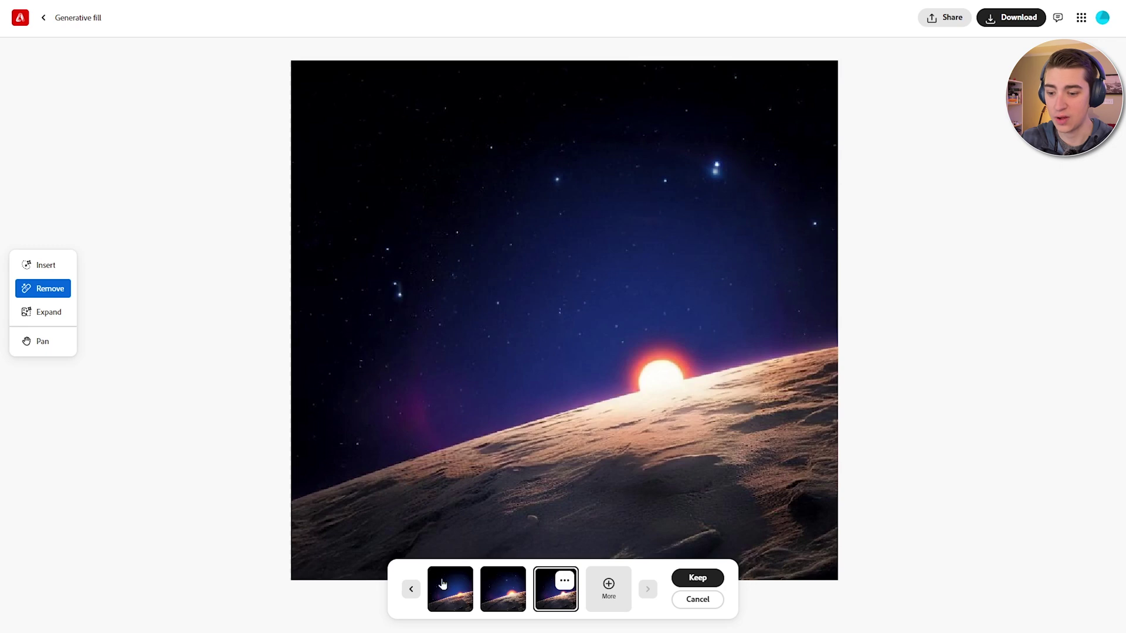
pyautogui.click(442, 598)
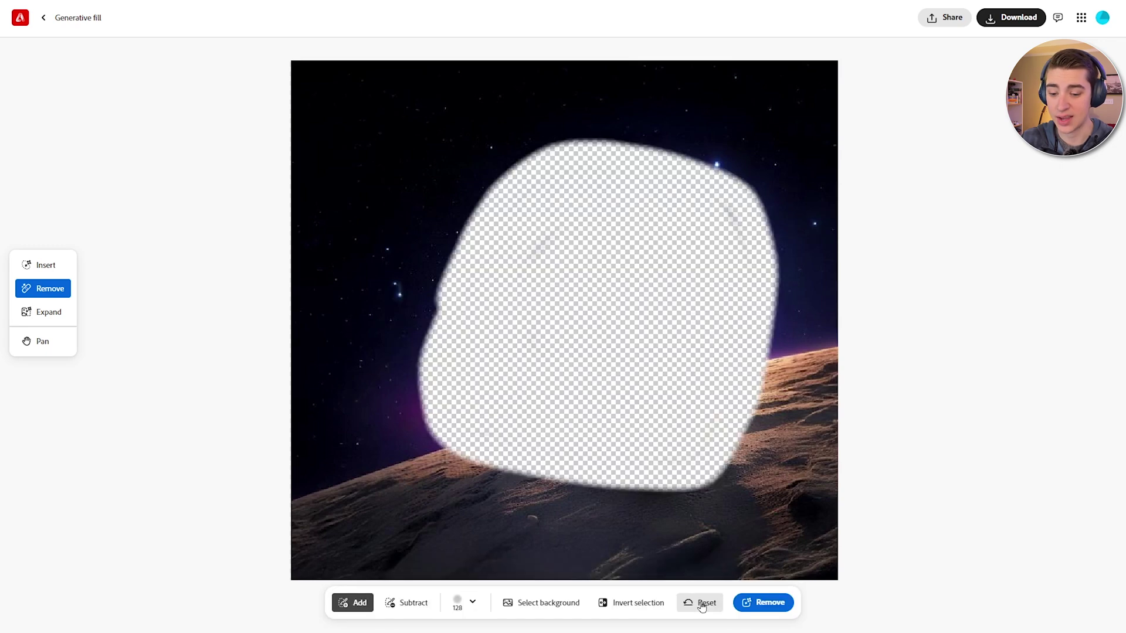
# Step: Reset the Remove mask and check the brush size, hardness and opacity
pyautogui.click(699, 601)
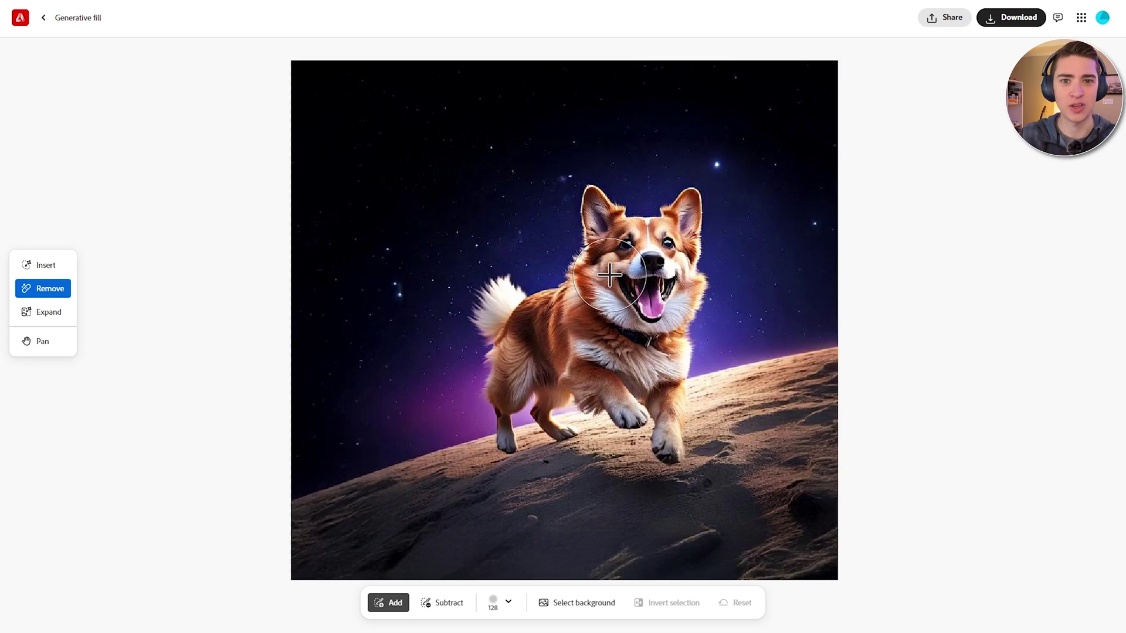
pyautogui.click(508, 601)
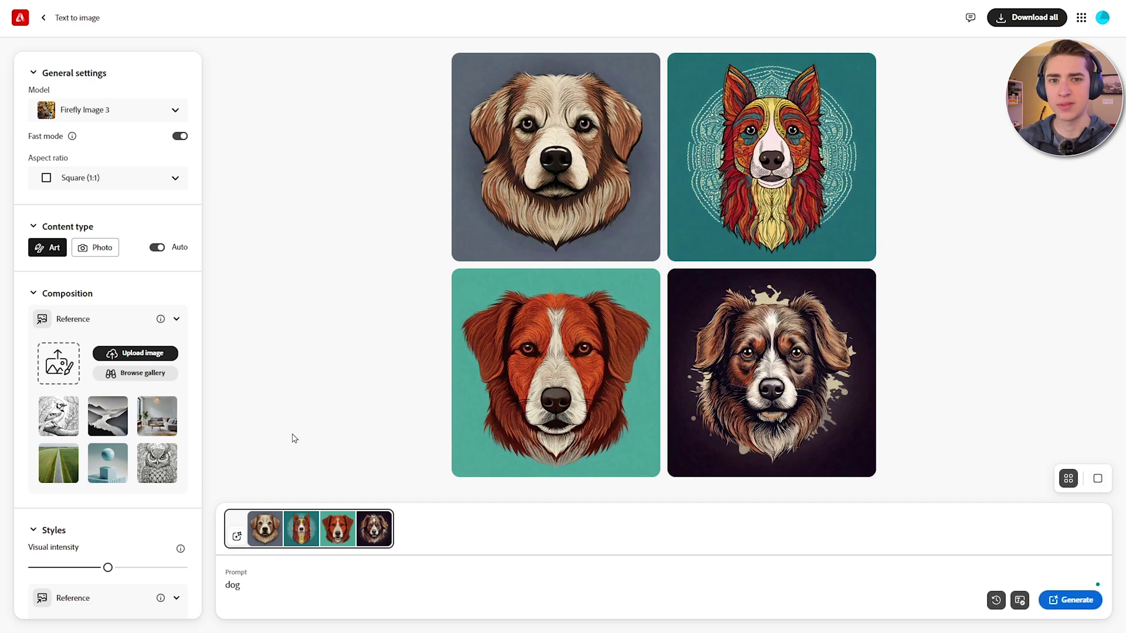
# Step: Generate similar images from the grey-background dog portrait
pyautogui.moveTo(500, 104)
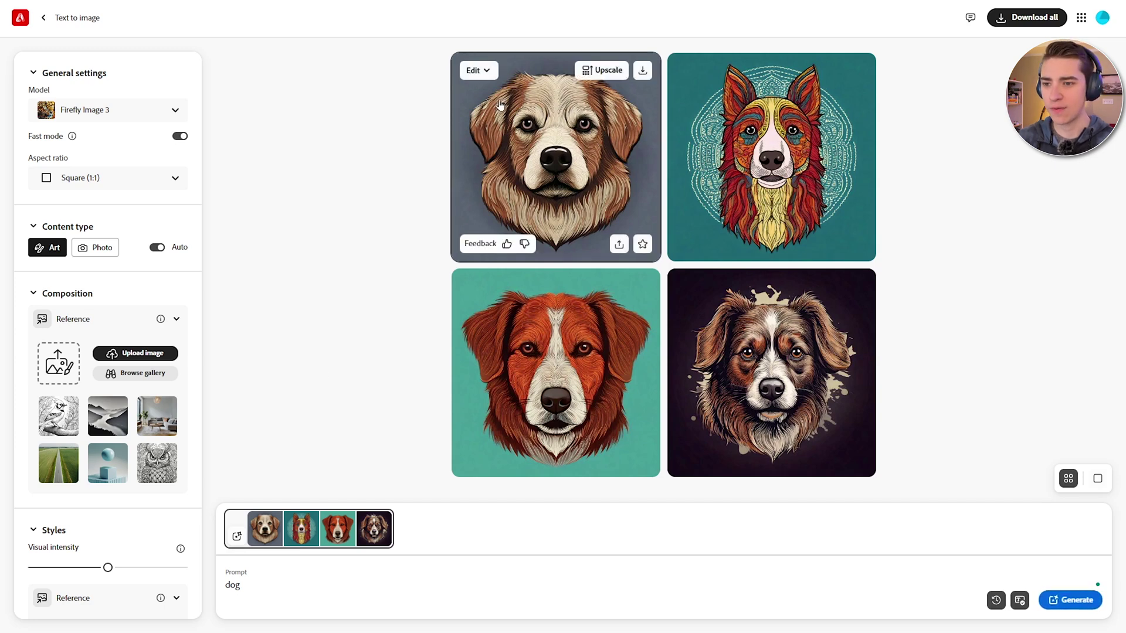
pyautogui.click(494, 70)
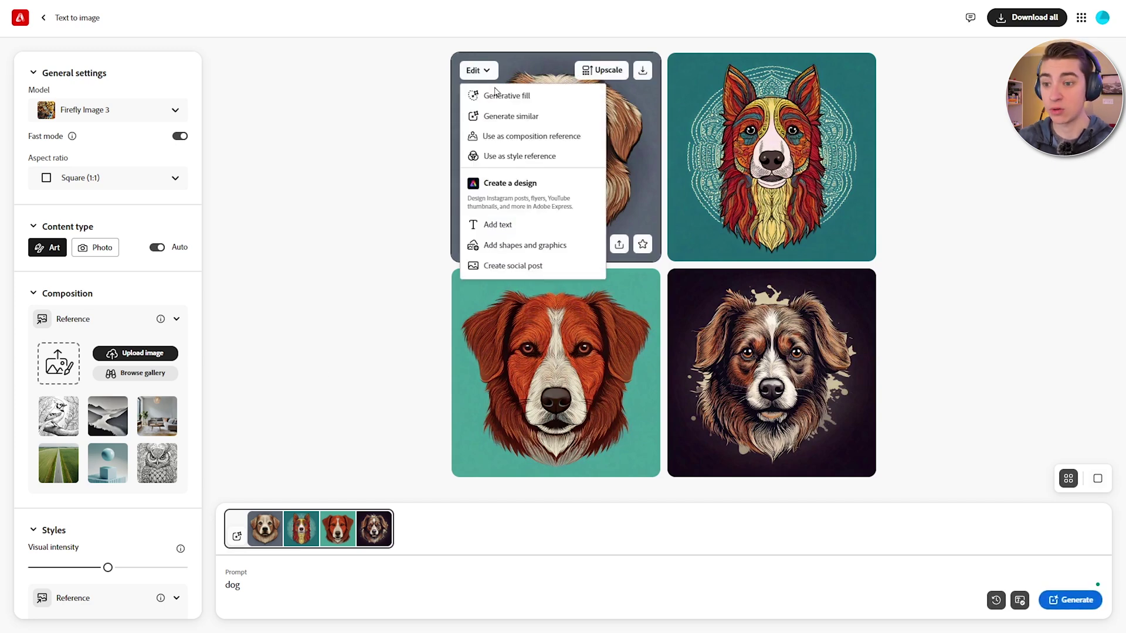
pyautogui.click(503, 117)
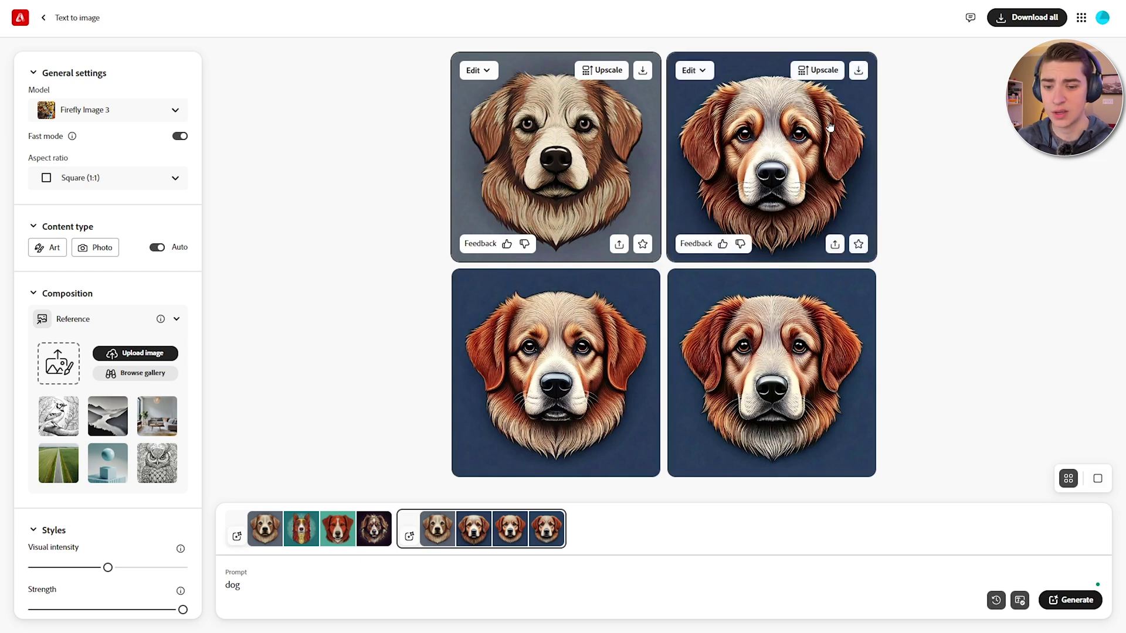
# Step: Browse the new blue-background dog portraits enlarged, then return to the grid
pyautogui.click(536, 371)
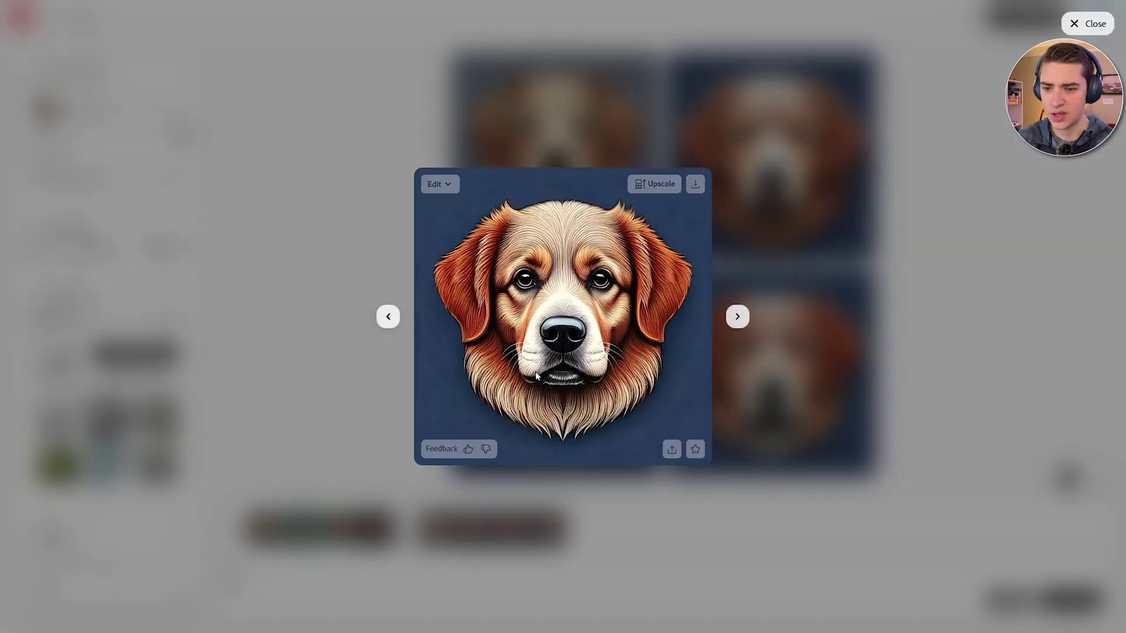
pyautogui.click(738, 317)
pyautogui.click(737, 317)
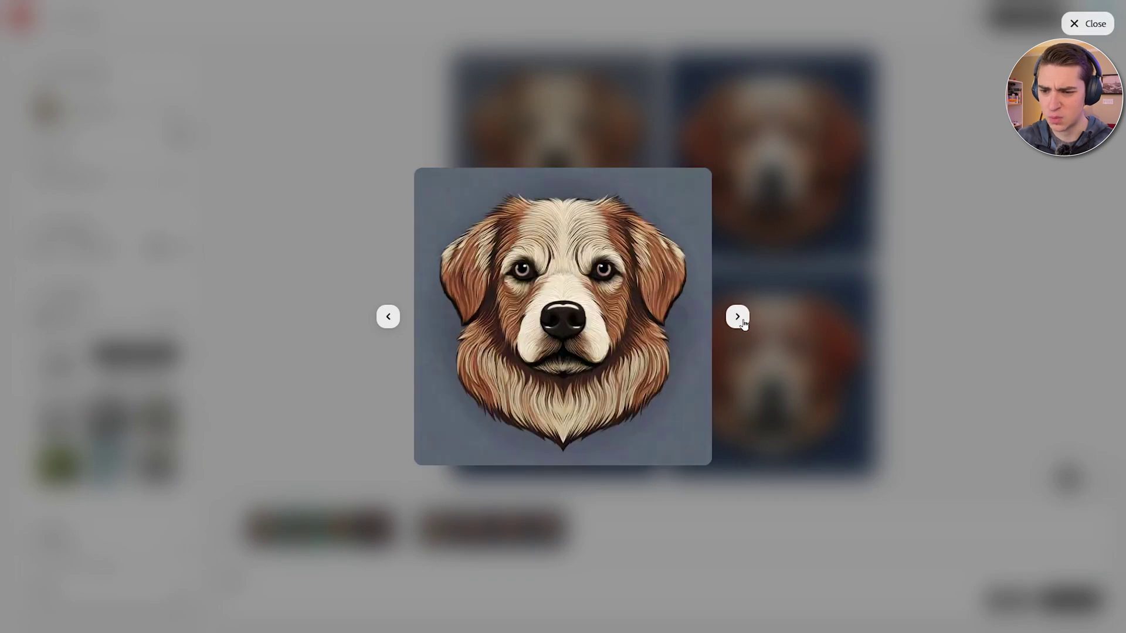
pyautogui.click(388, 316)
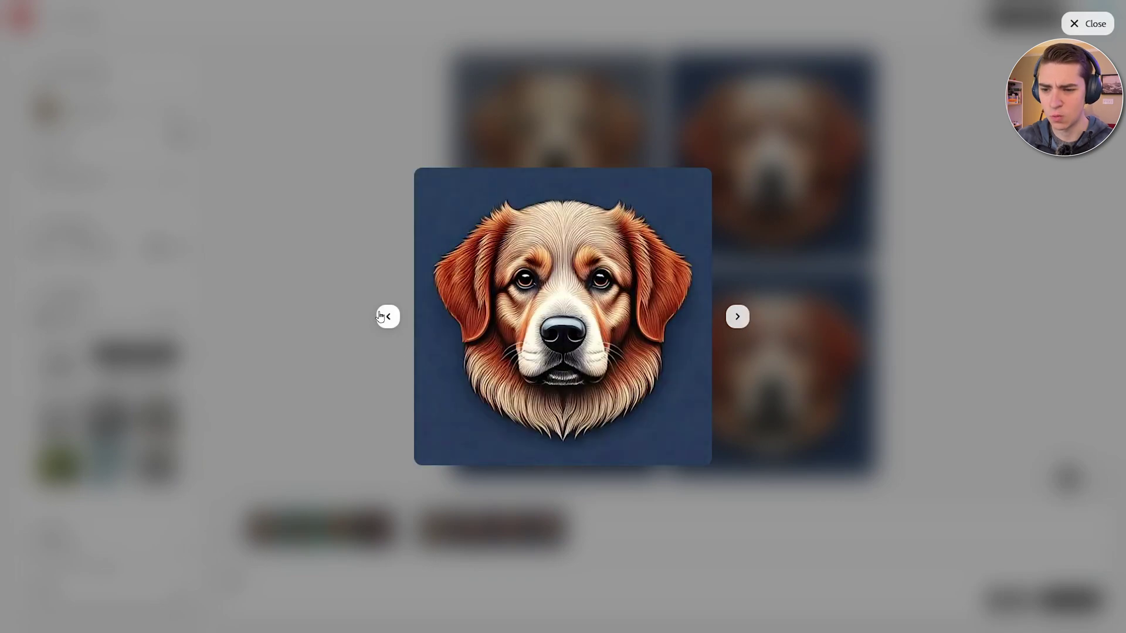
pyautogui.click(391, 220)
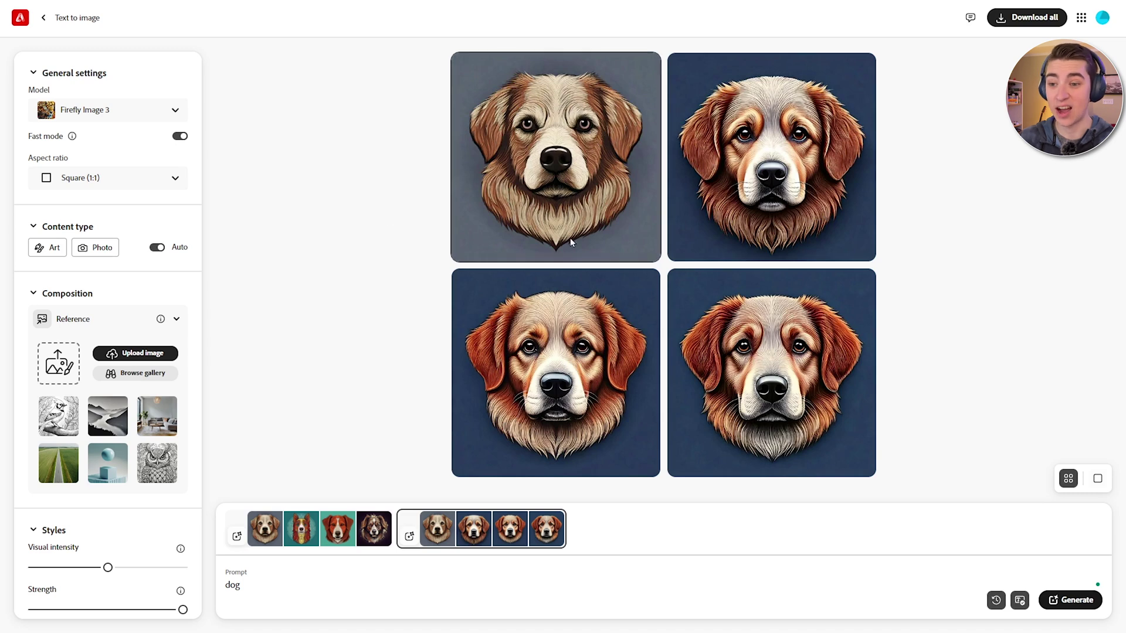
pyautogui.moveTo(577, 229)
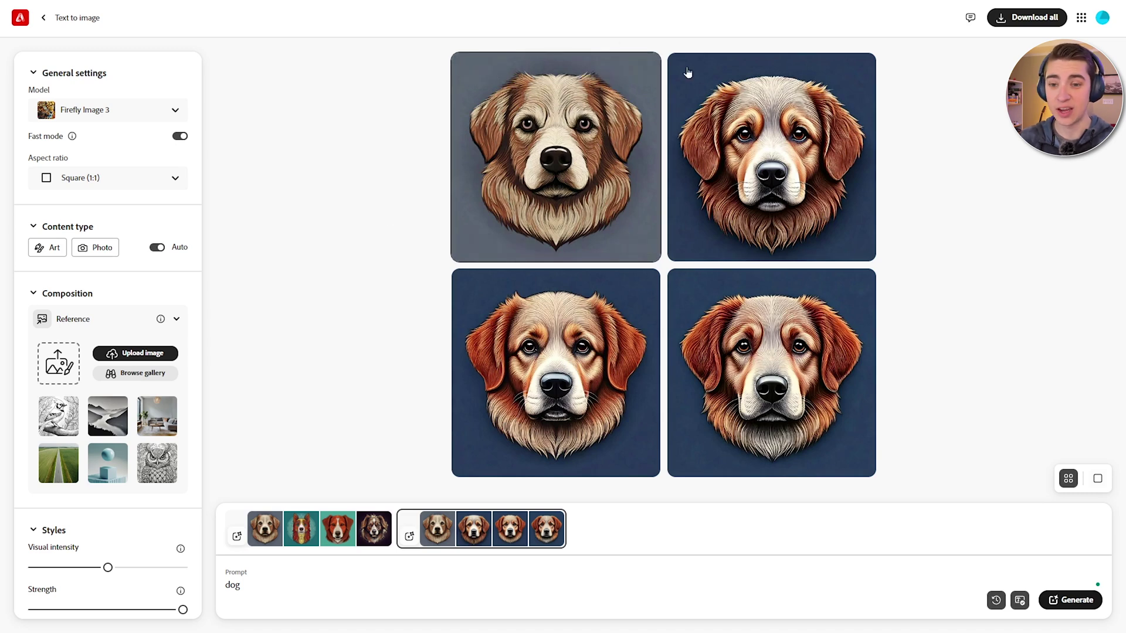
pyautogui.moveTo(695, 133)
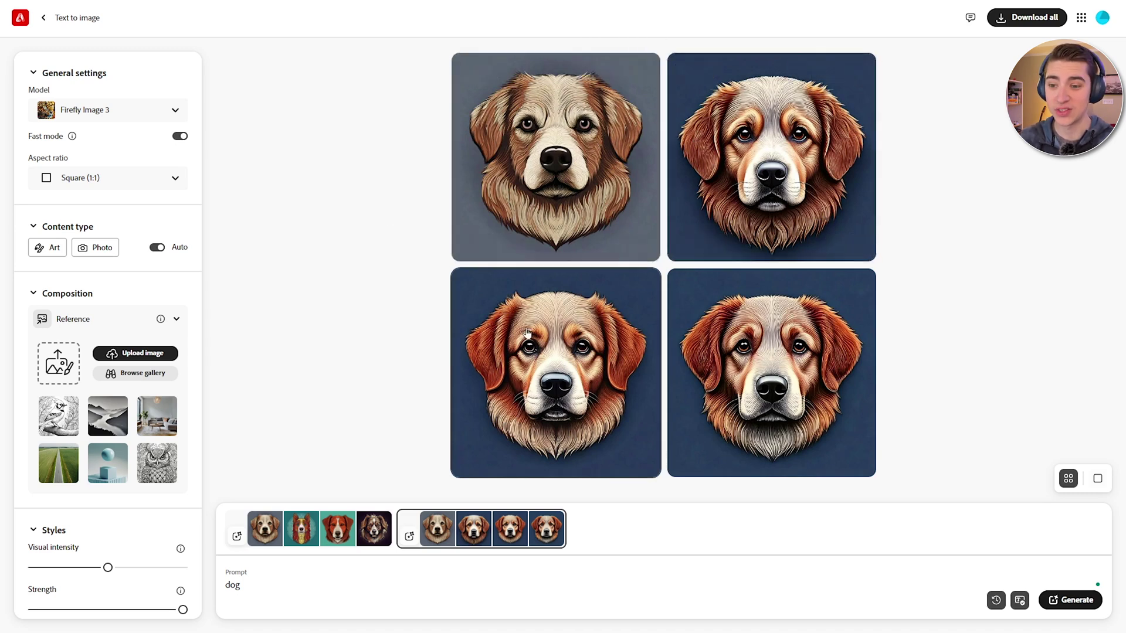
pyautogui.moveTo(678, 341)
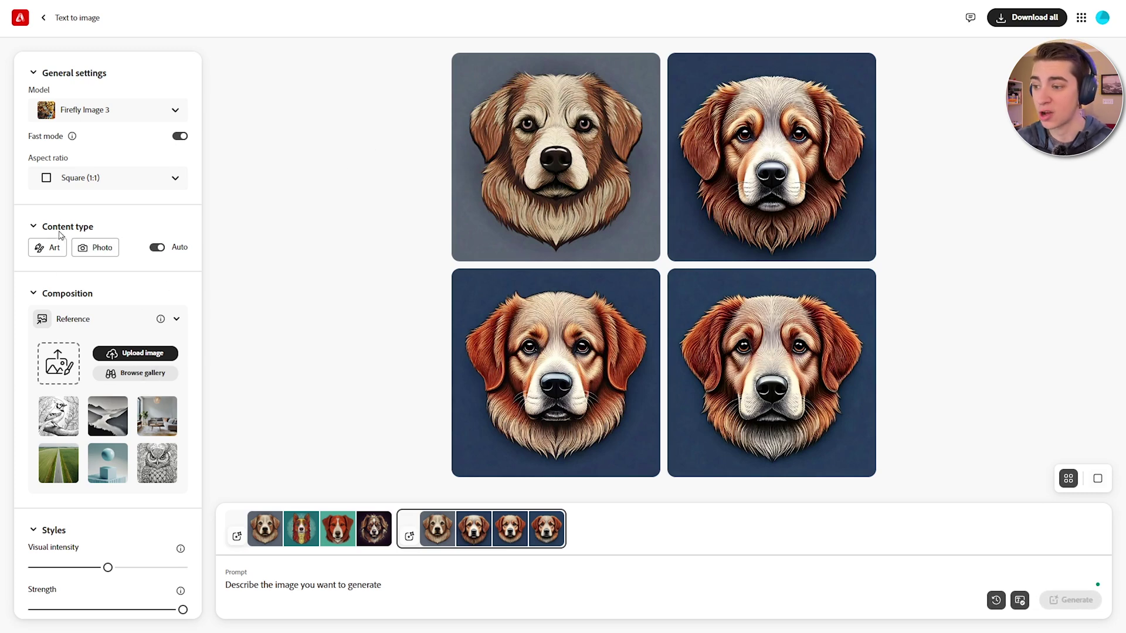
# Step: Set the content type to Photo and keep the Square aspect ratio
pyautogui.click(52, 247)
pyautogui.click(99, 249)
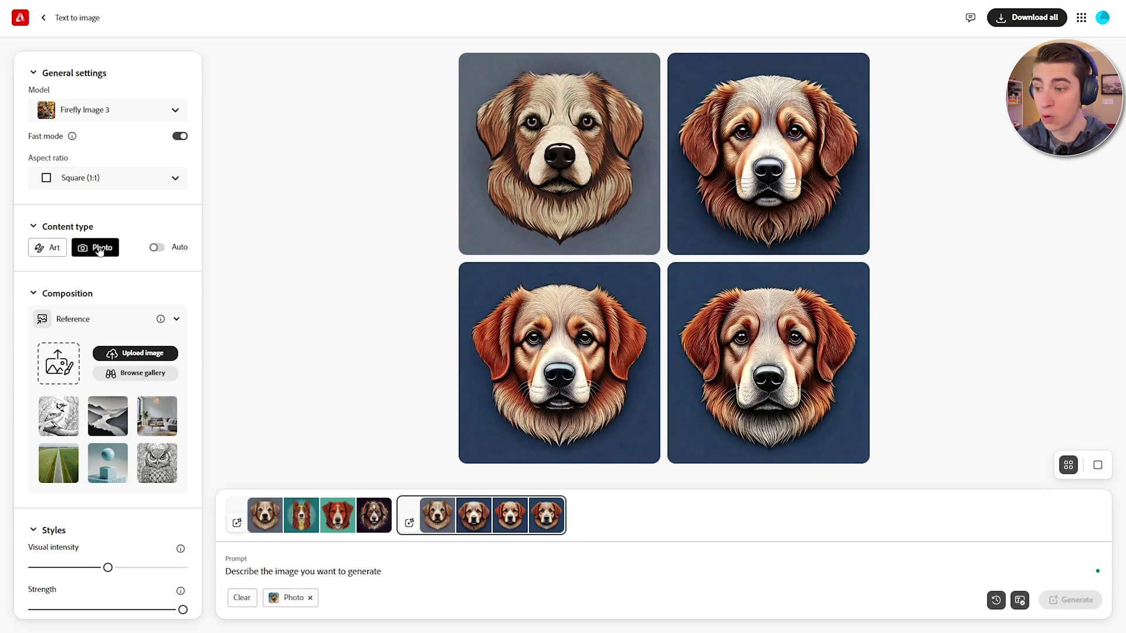
pyautogui.click(107, 177)
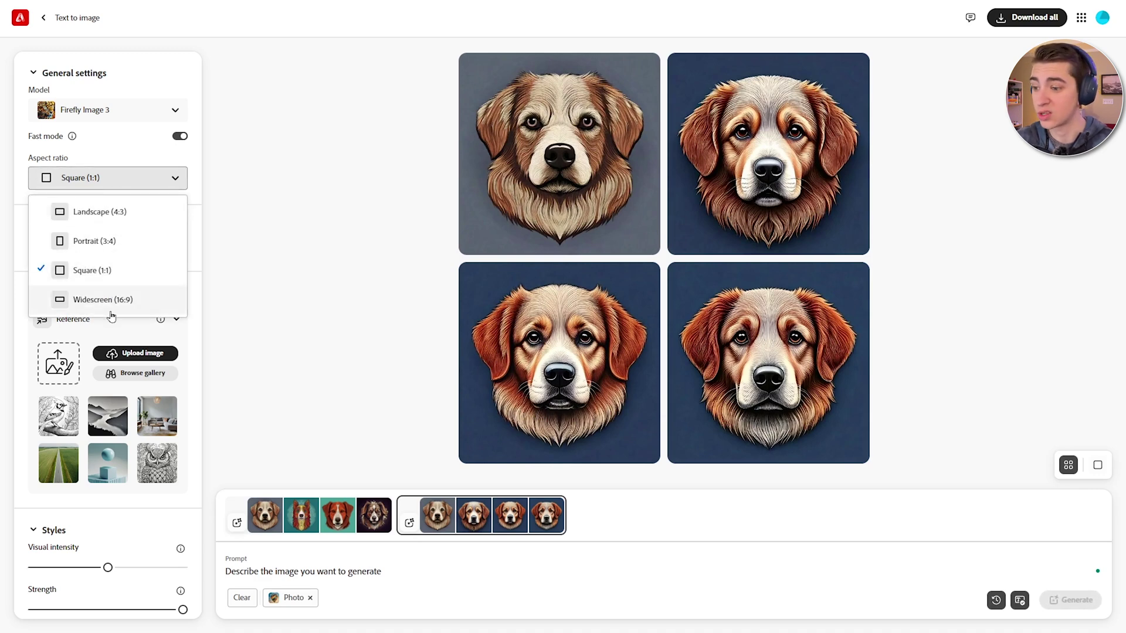
pyautogui.click(139, 183)
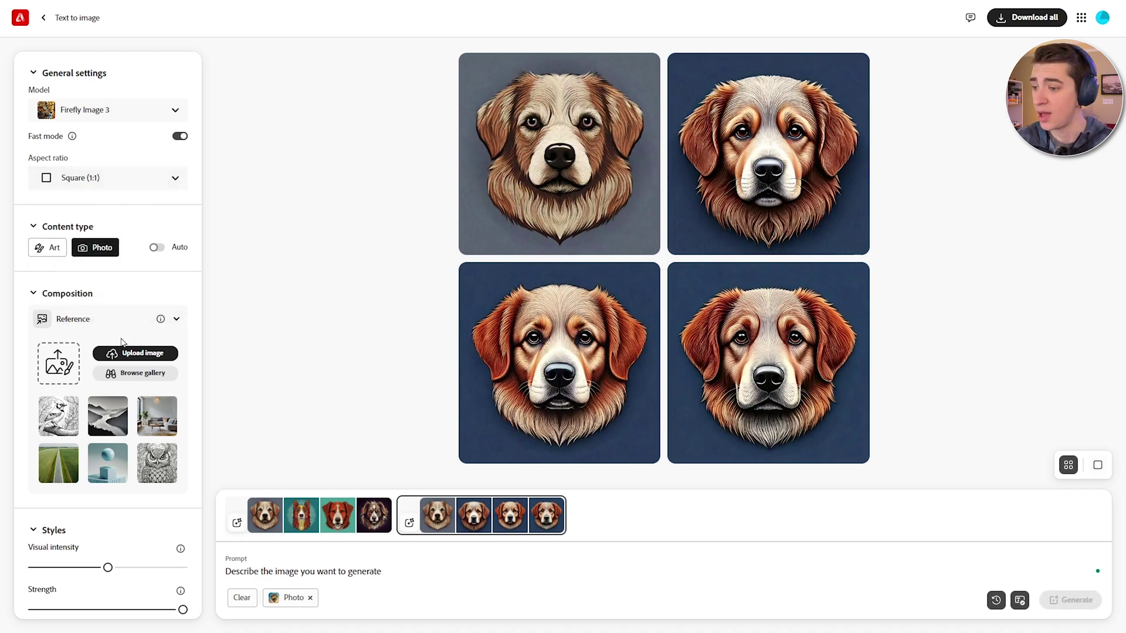
# Step: Lower Visual intensity to about a third, leaving Strength at maximum
pyautogui.scroll(-3, 114, 355)
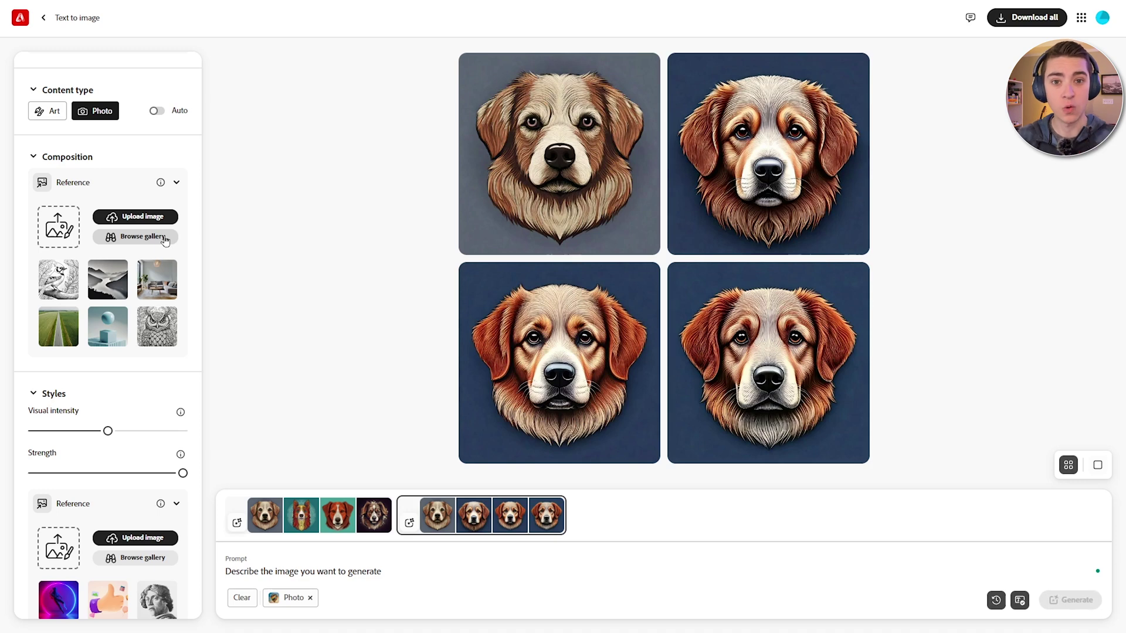
pyautogui.scroll(-2, 120, 318)
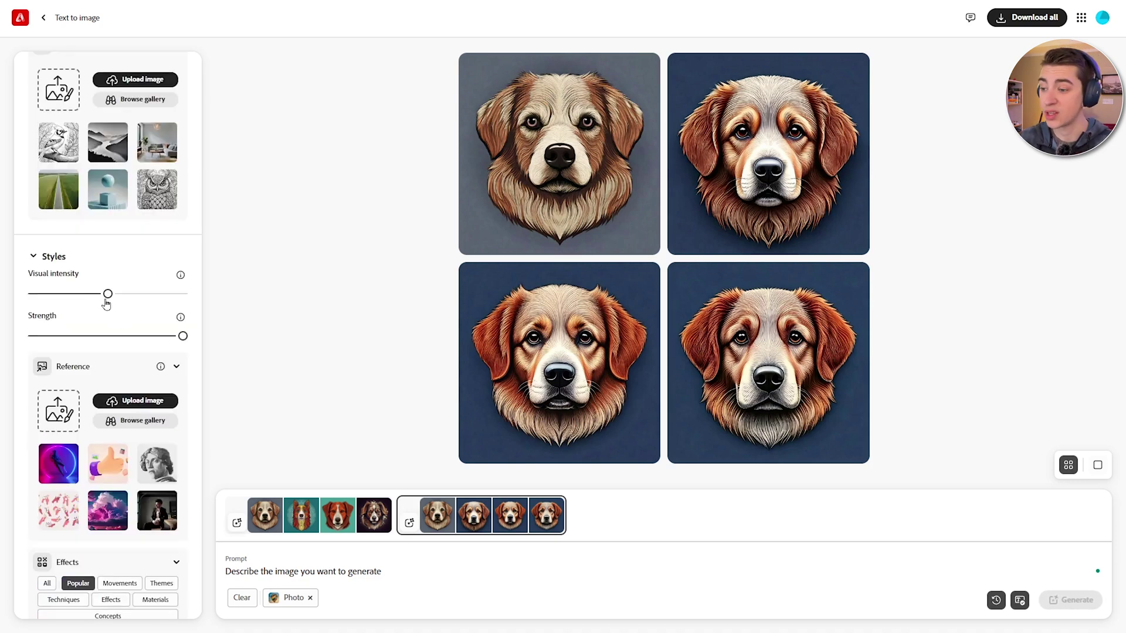
pyautogui.moveTo(107, 294); pyautogui.dragTo(33, 295)
pyautogui.moveTo(181, 276)
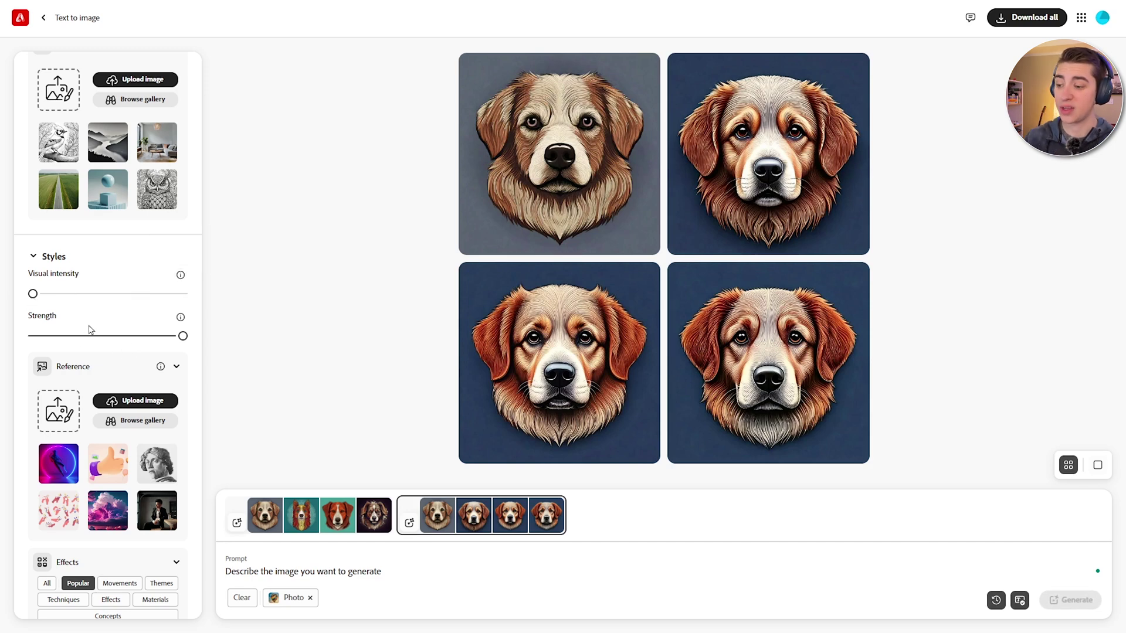
pyautogui.moveTo(177, 320)
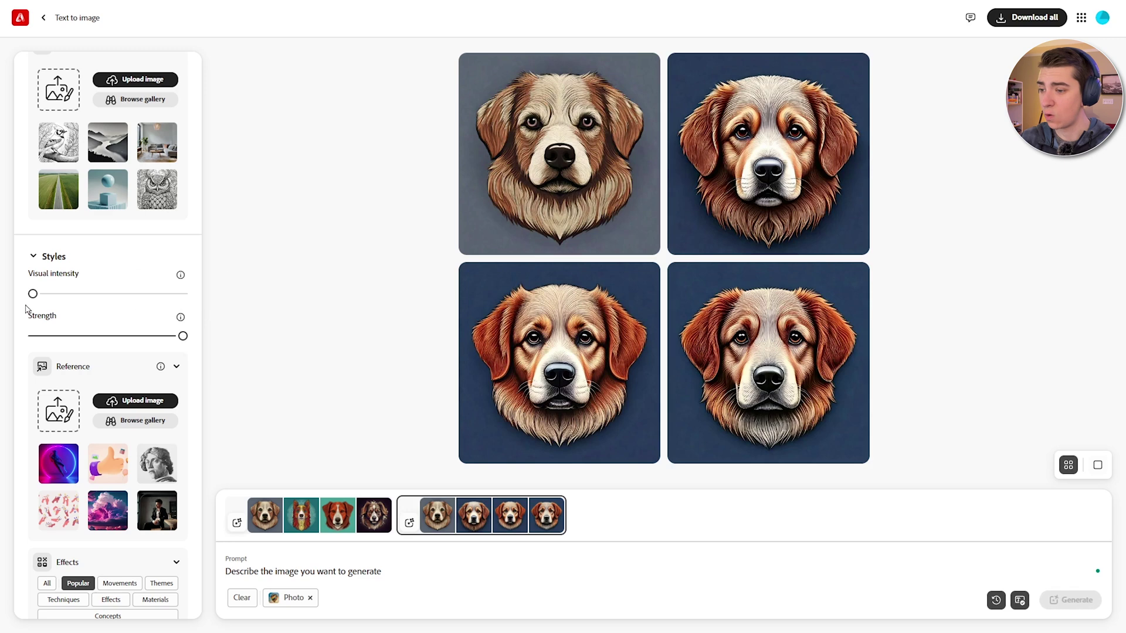
pyautogui.moveTo(33, 295); pyautogui.dragTo(67, 298)
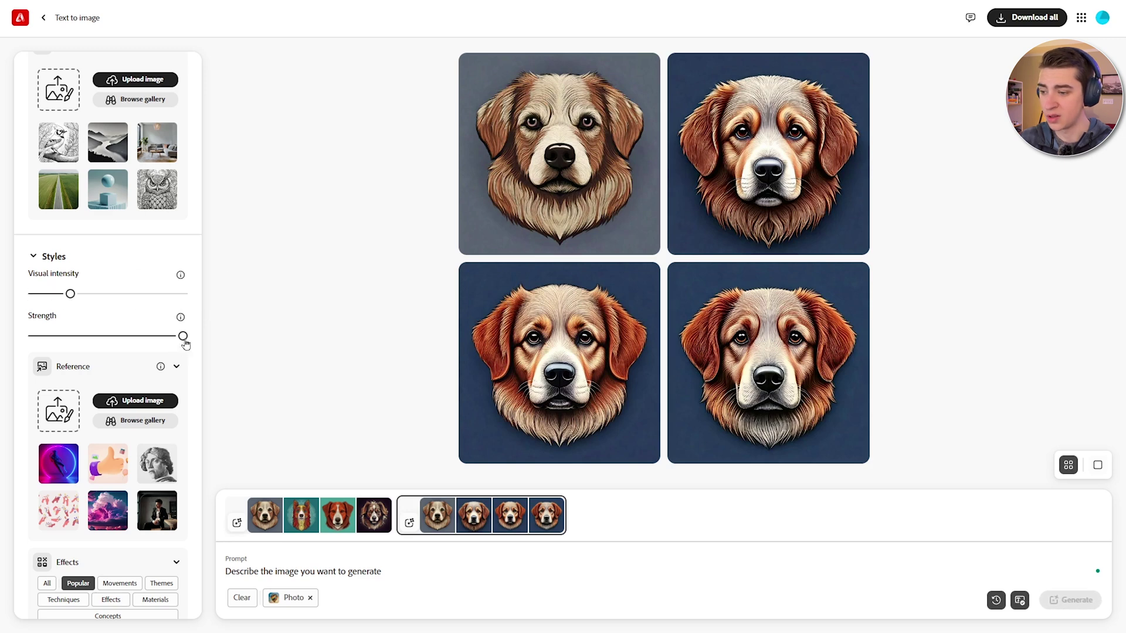
pyautogui.moveTo(183, 336)
pyautogui.mouseDown()
pyautogui.moveTo(141, 342)
pyautogui.moveTo(185, 343)
pyautogui.mouseUp()
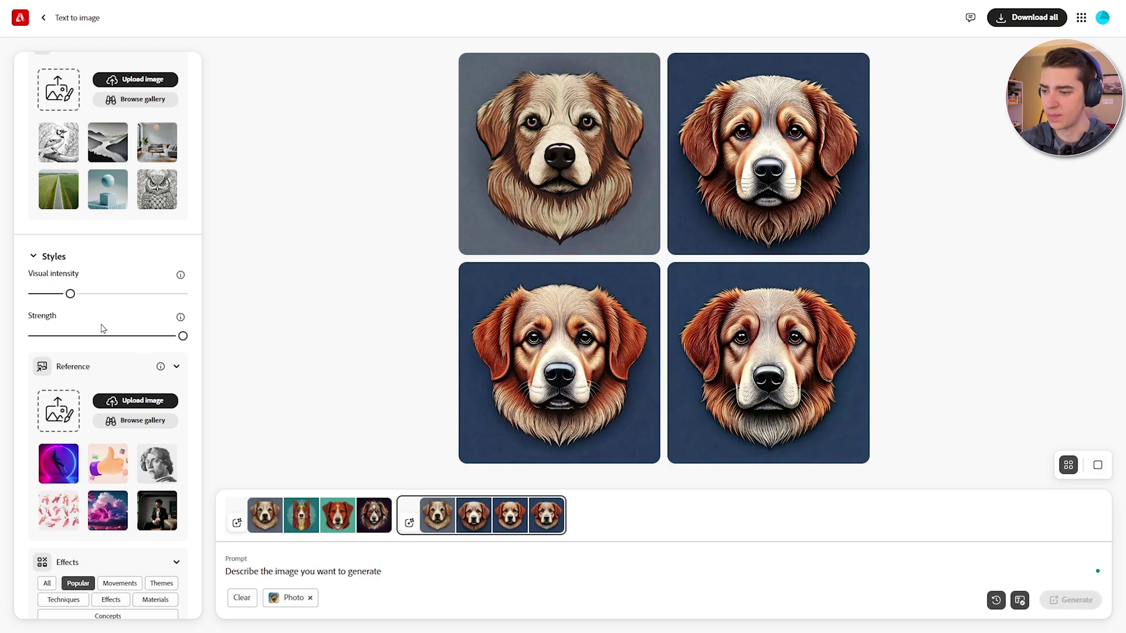
pyautogui.scroll(-3, 138, 304)
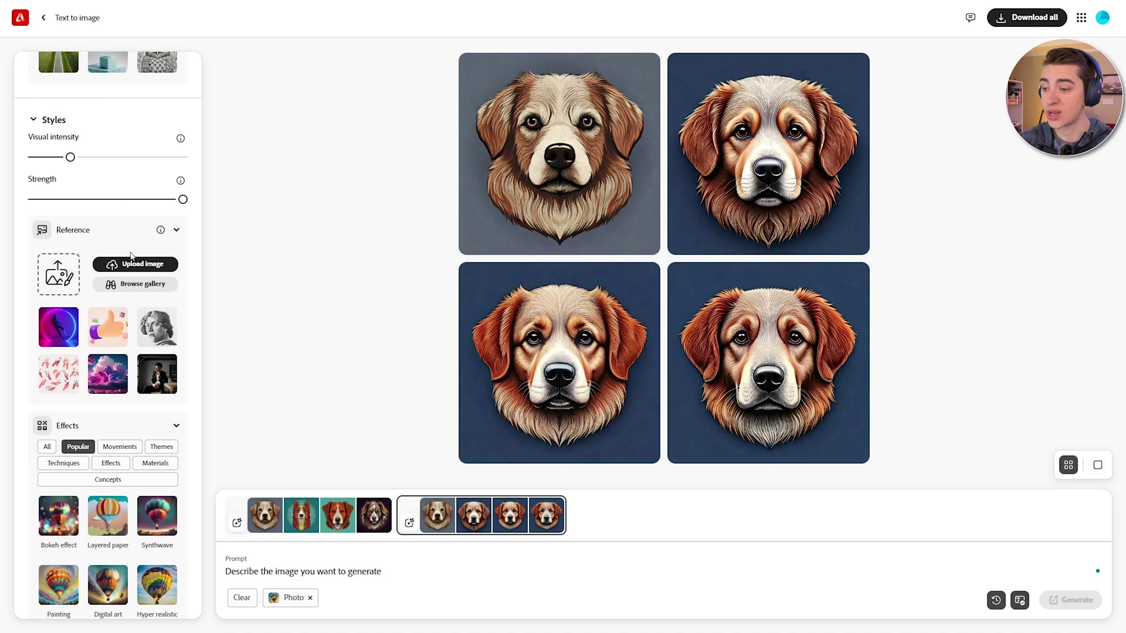
# Step: Use the purple portrait as style reference and add only the Hyper realistic effect
pyautogui.click(61, 320)
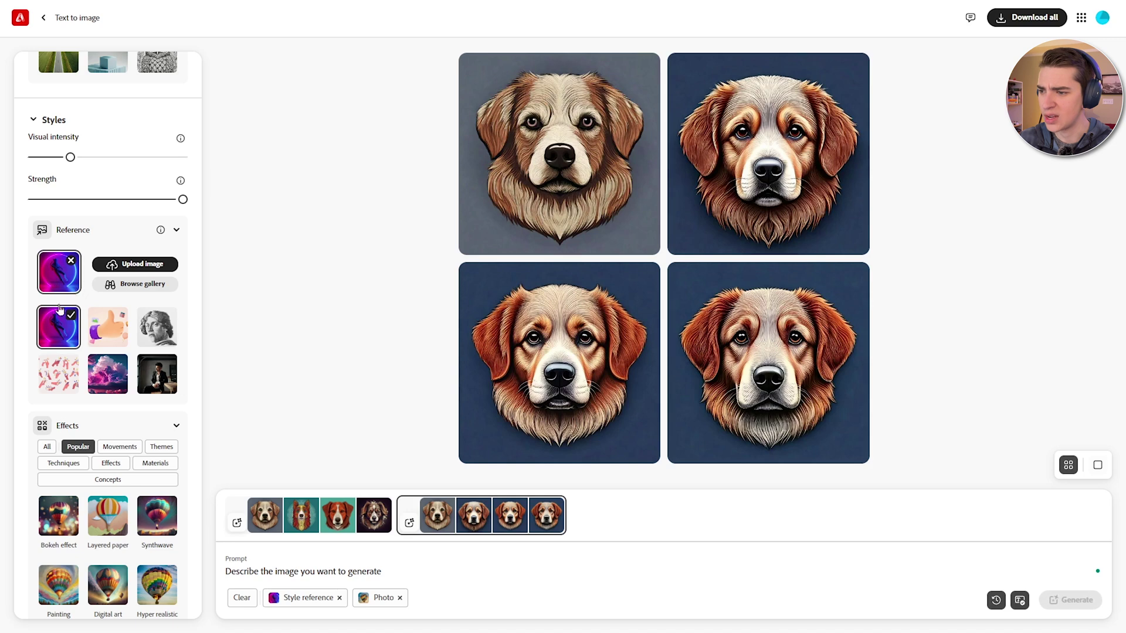
pyautogui.scroll(-3, 106, 294)
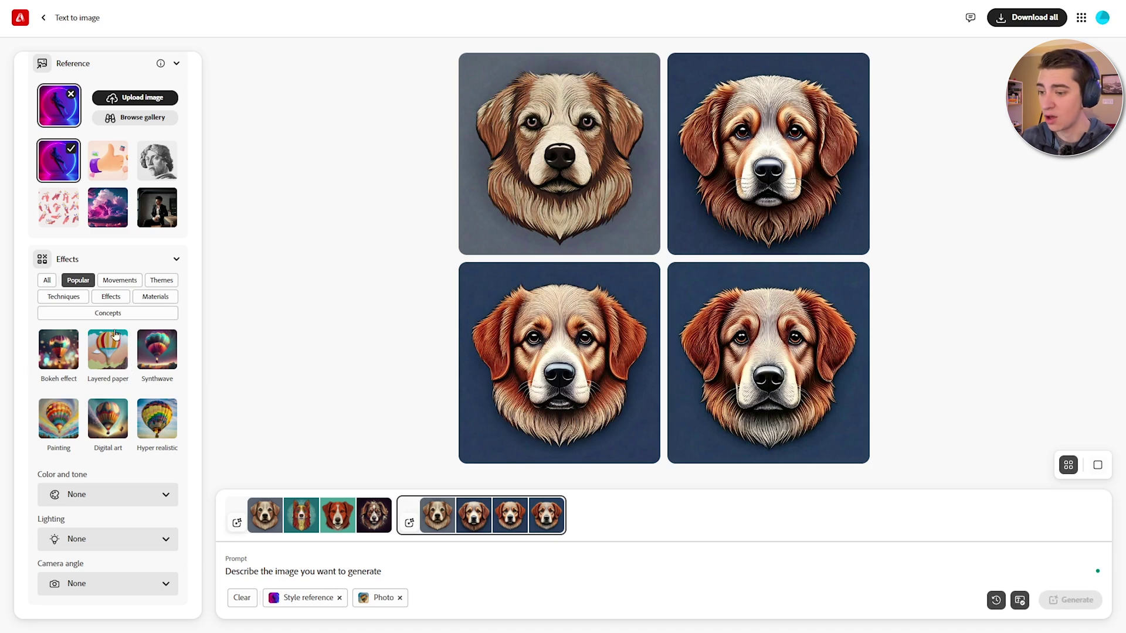
pyautogui.click(106, 346)
pyautogui.click(161, 361)
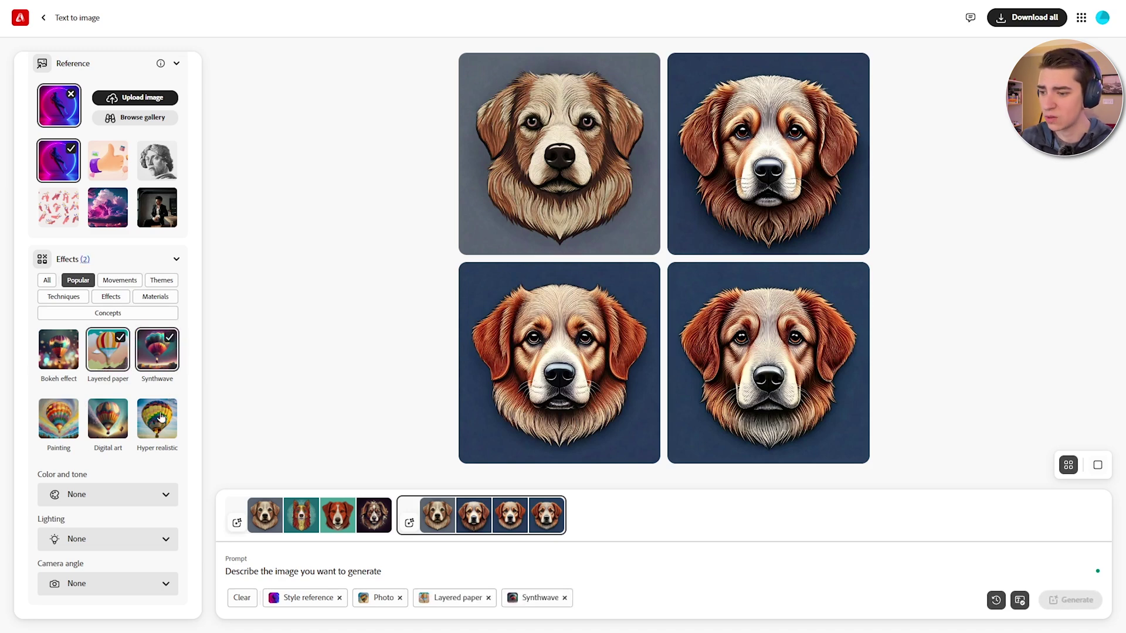
pyautogui.click(97, 366)
pyautogui.click(144, 367)
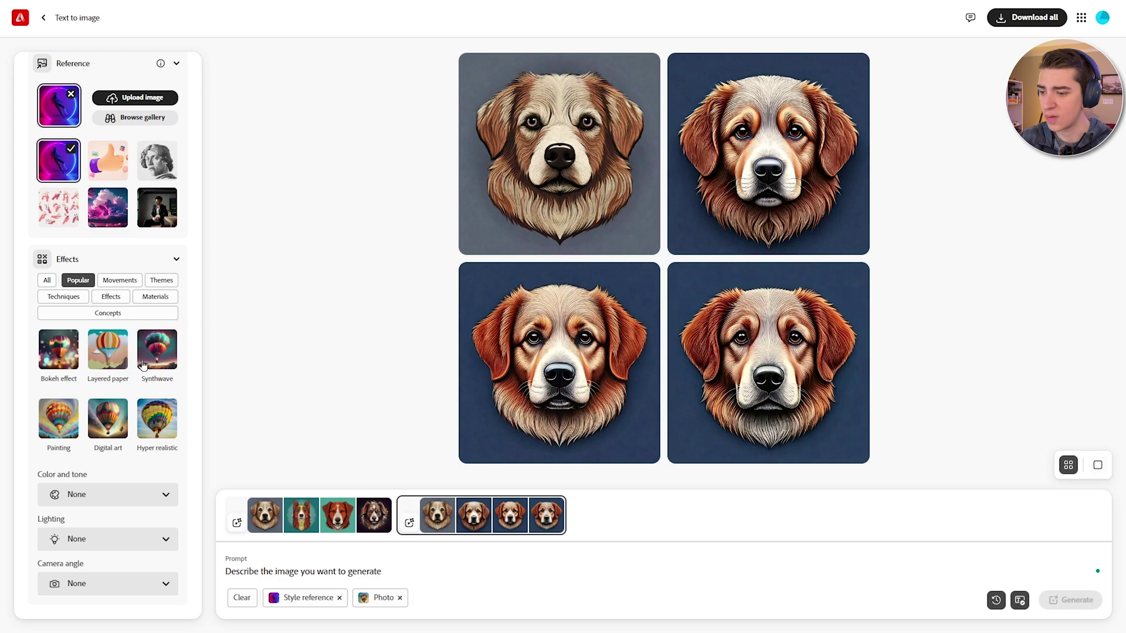
pyautogui.click(162, 418)
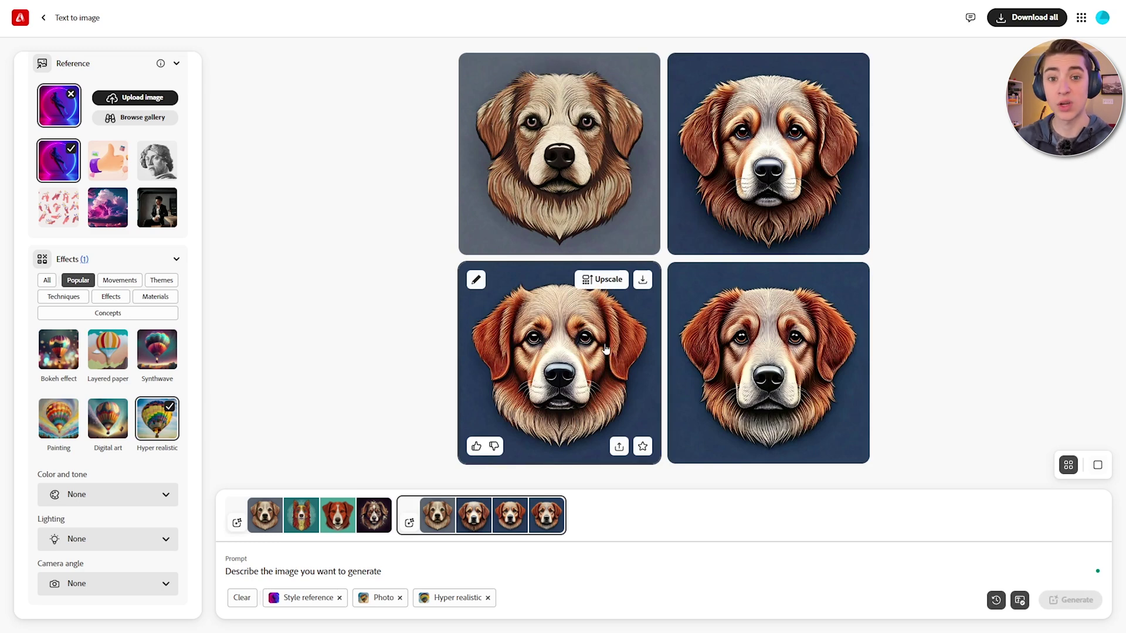
pyautogui.scroll(5, 105, 258)
pyautogui.scroll(-2, 97, 351)
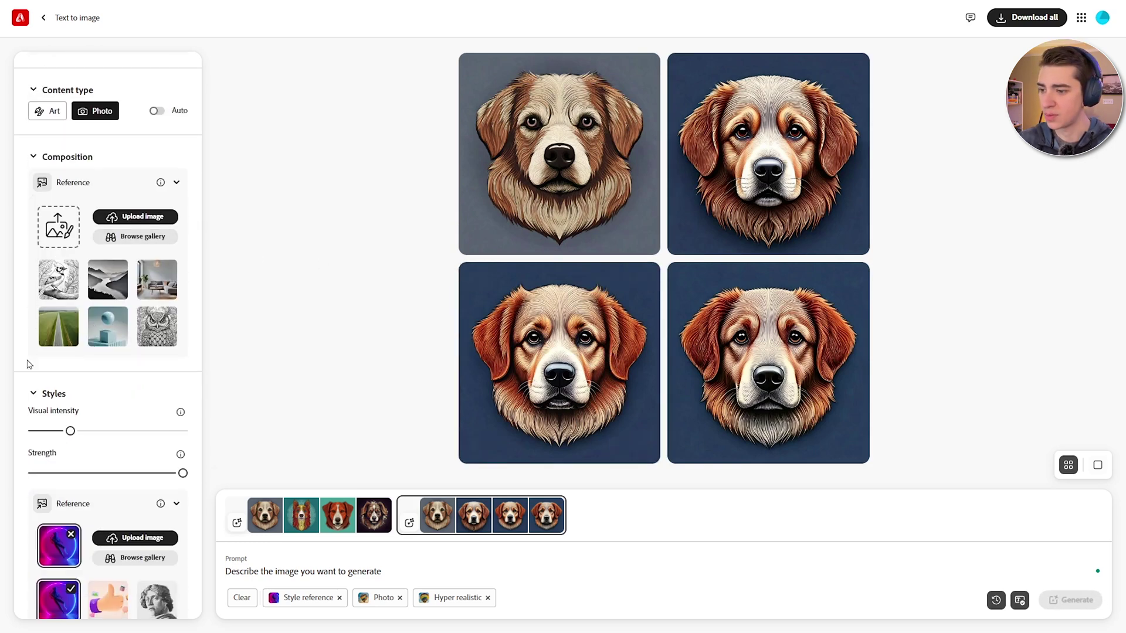
# Step: Use the road image as composition reference, with Warm tone colour and Golden hour lighting
pyautogui.click(68, 326)
pyautogui.scroll(-3, 71, 316)
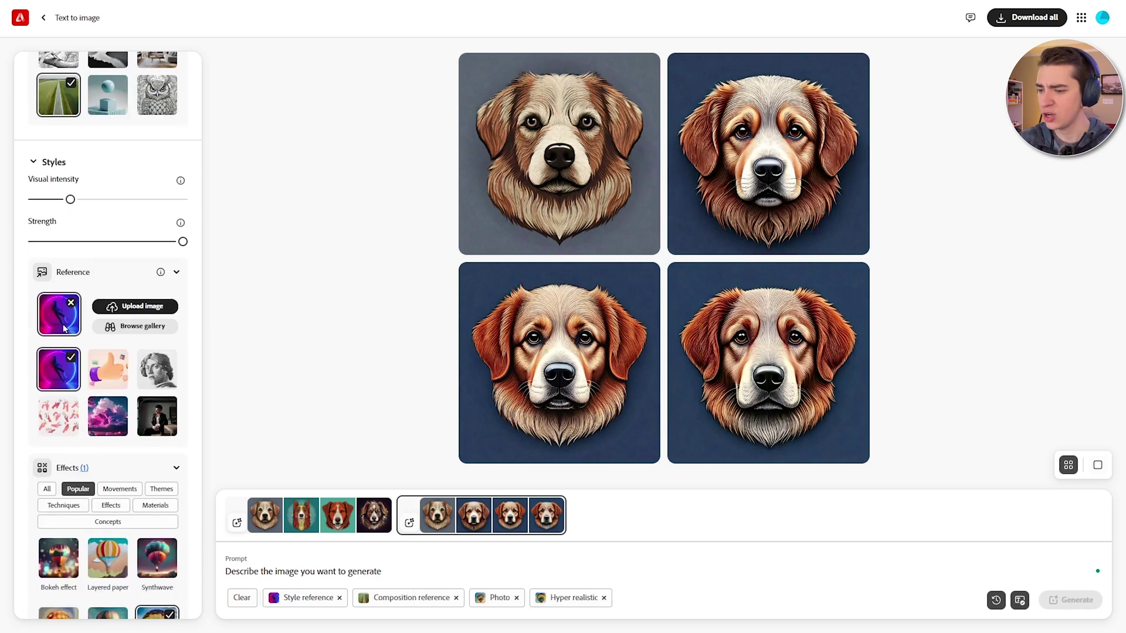
pyautogui.scroll(-3, 61, 307)
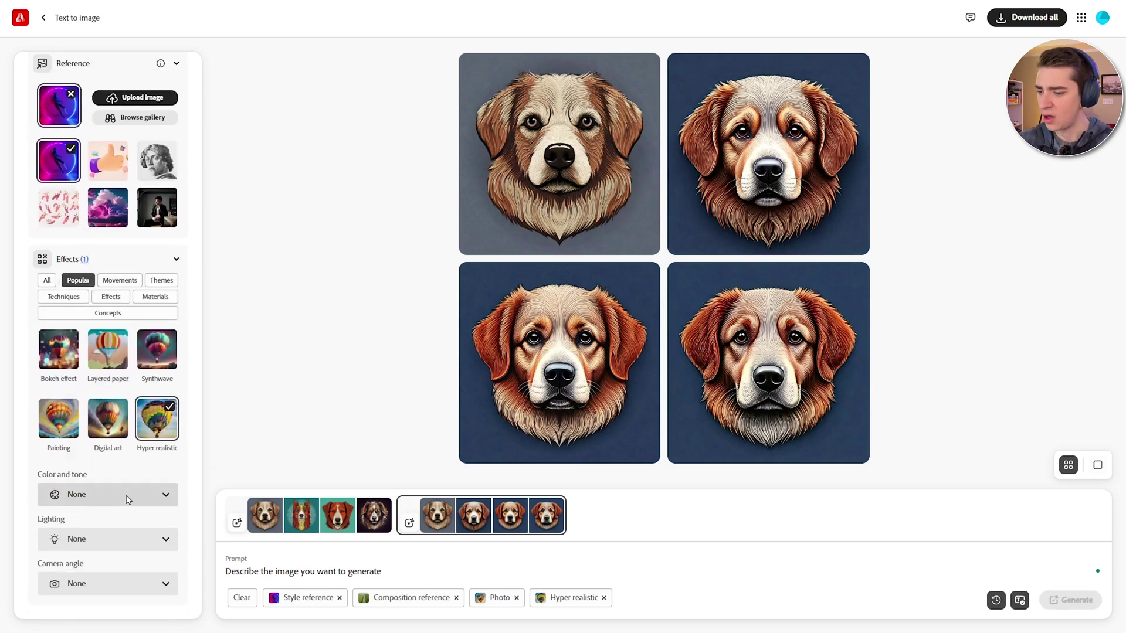
pyautogui.click(128, 499)
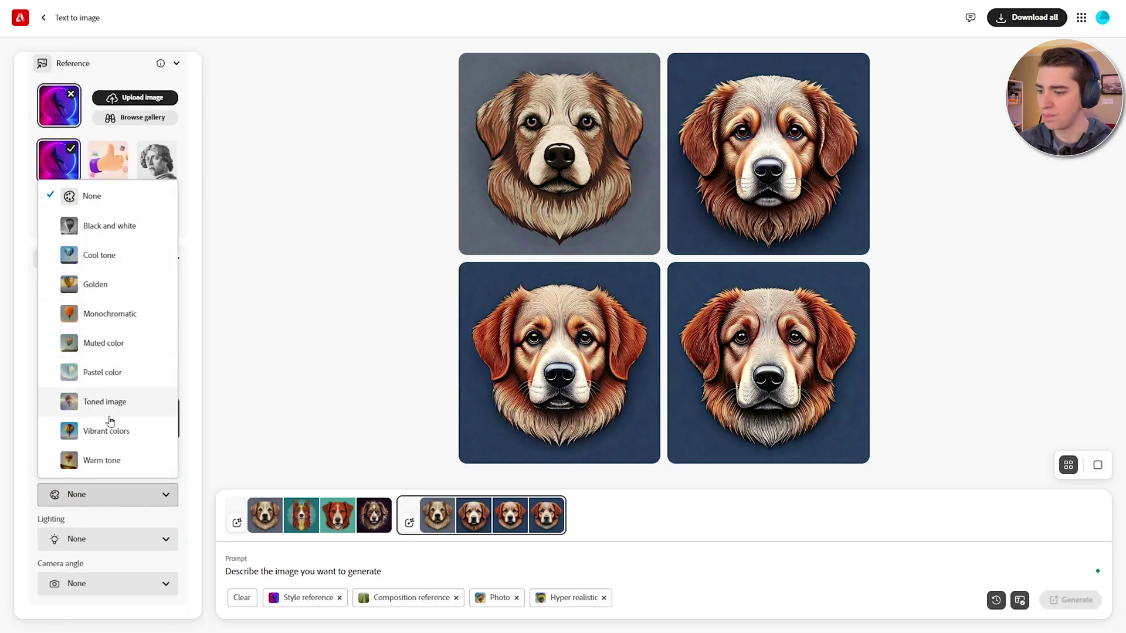
pyautogui.click(108, 460)
pyautogui.click(108, 539)
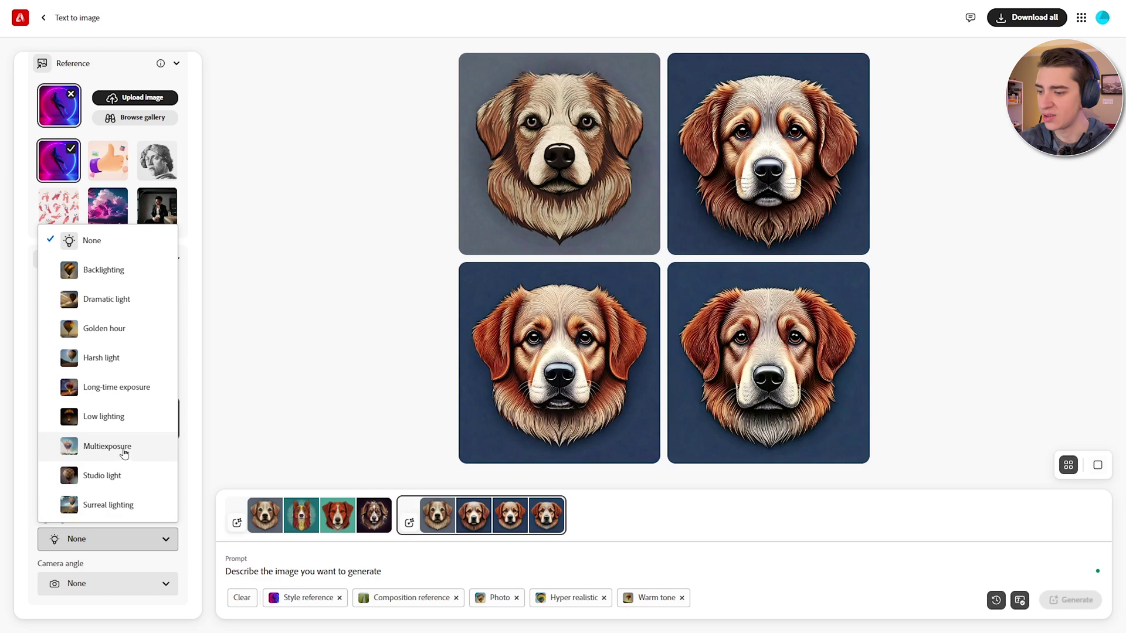
pyautogui.click(124, 329)
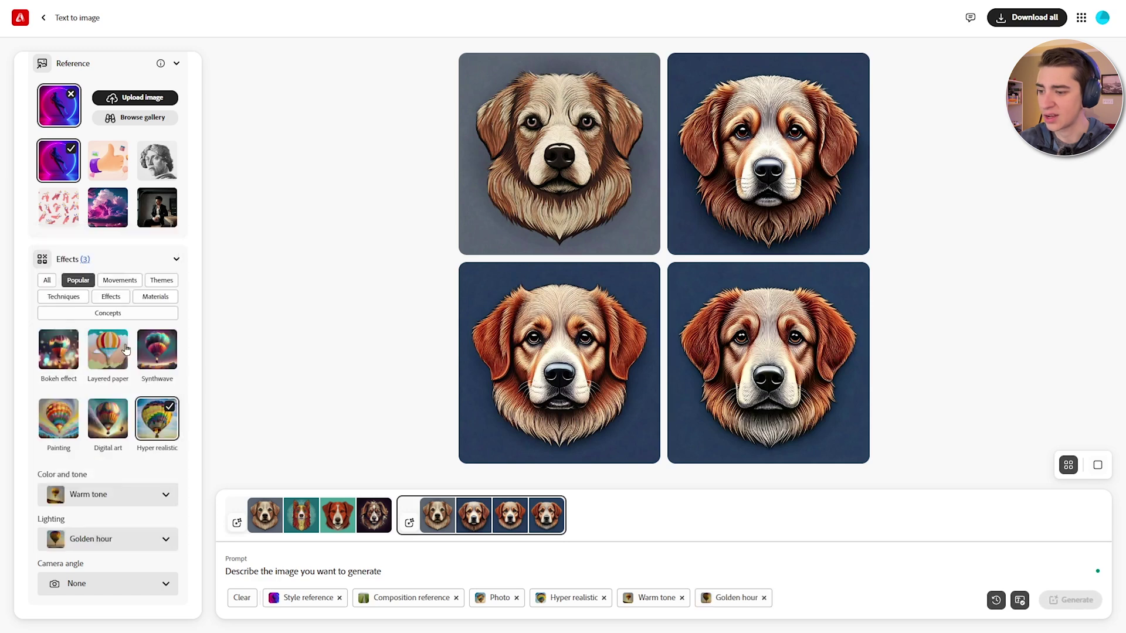
# Step: Enter the prompt 'a nice beach sunset in hawaii' with no camera angle set
pyautogui.click(103, 585)
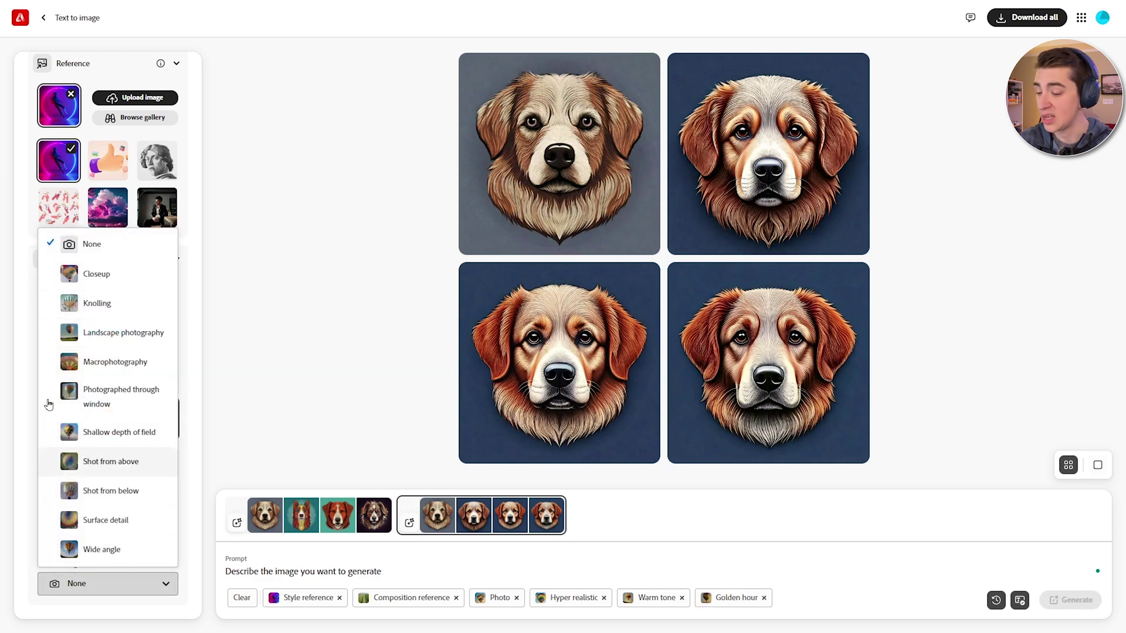
pyautogui.click(30, 551)
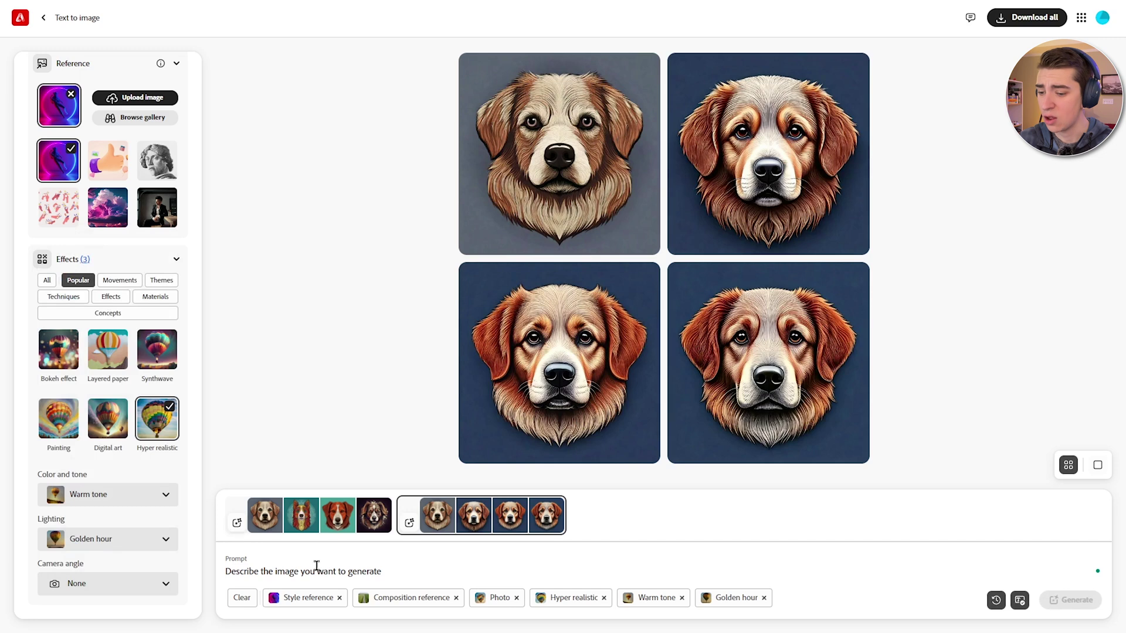
pyautogui.click(343, 569)
pyautogui.write('a nic')
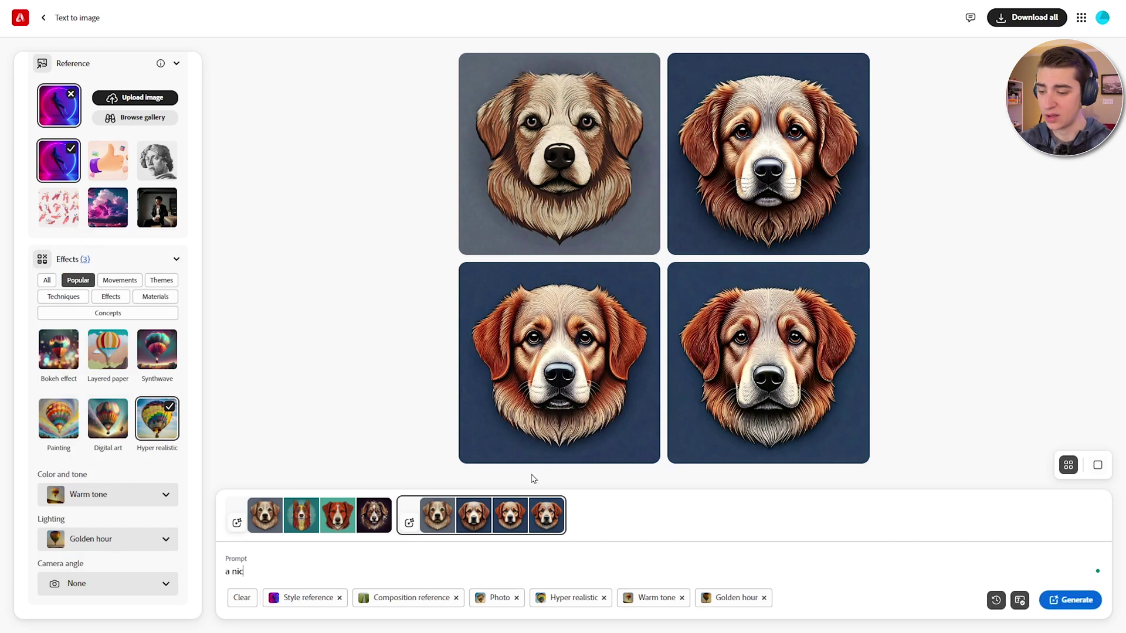
pyautogui.write('e beach sunset in hawai')
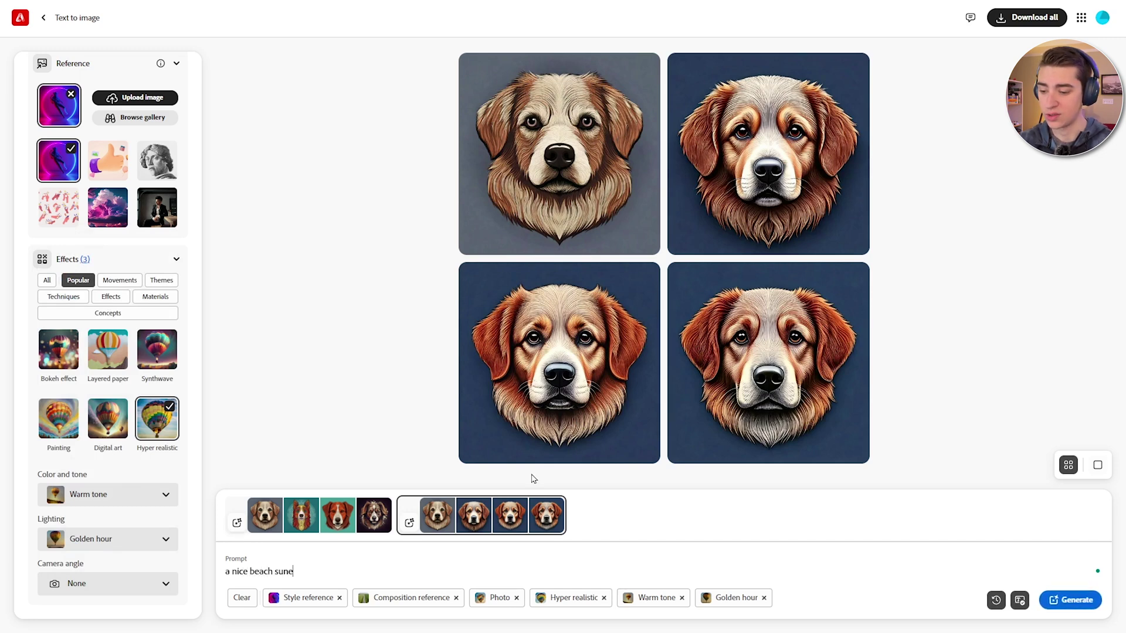
pyautogui.write('i')
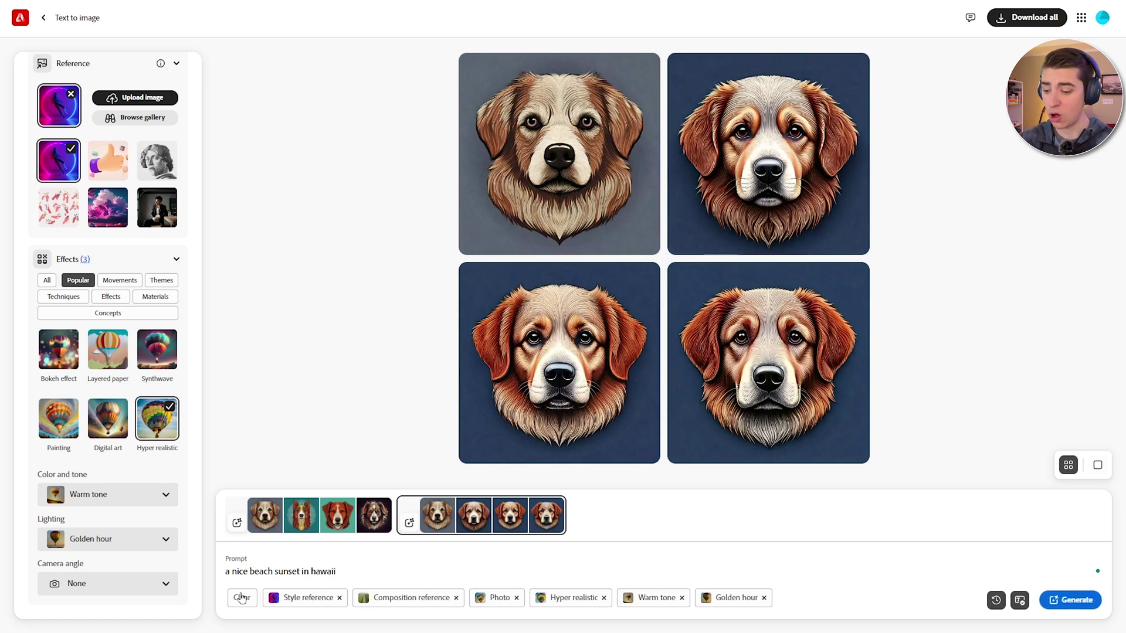
# Step: Generate the Hawaii sunset images and view each one full size before closing the lightbox
pyautogui.click(1078, 602)
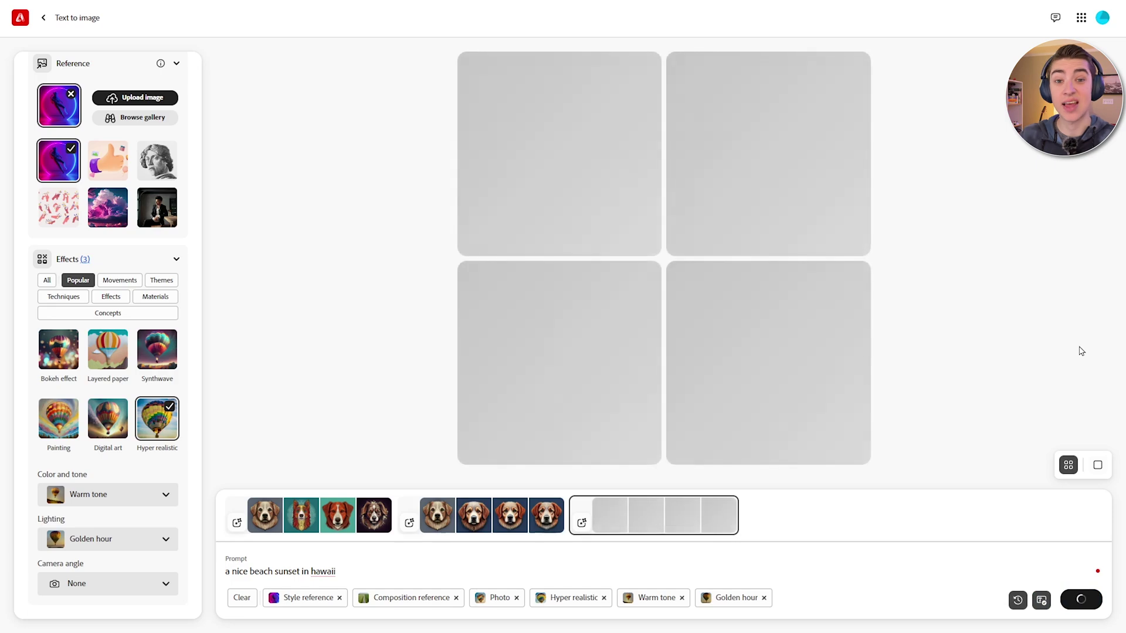
pyautogui.click(586, 175)
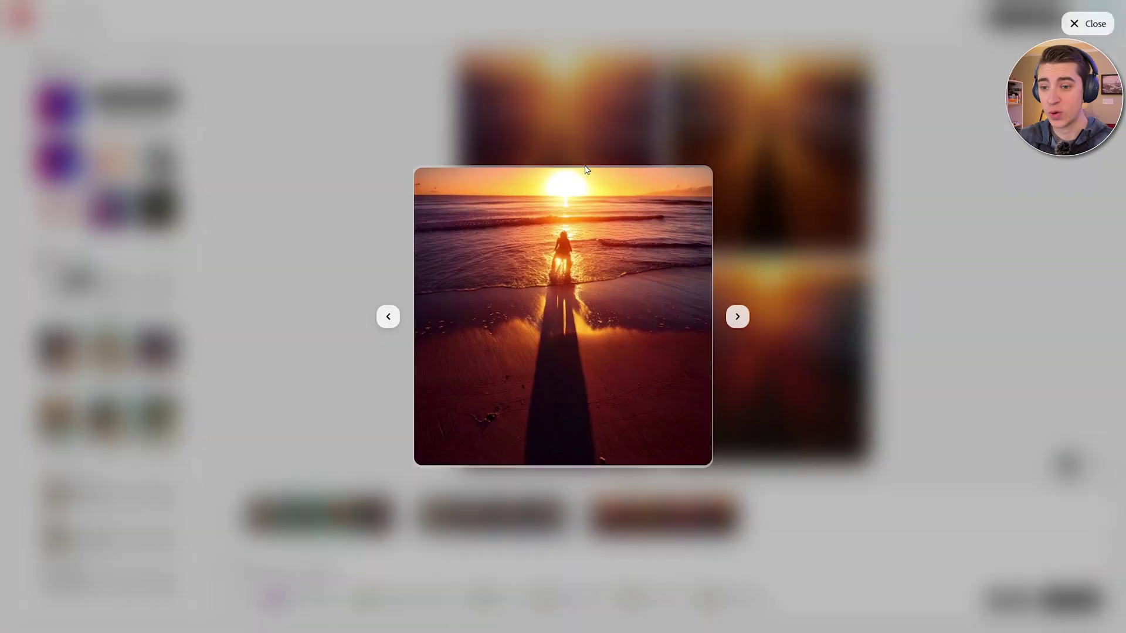
pyautogui.press('Right')
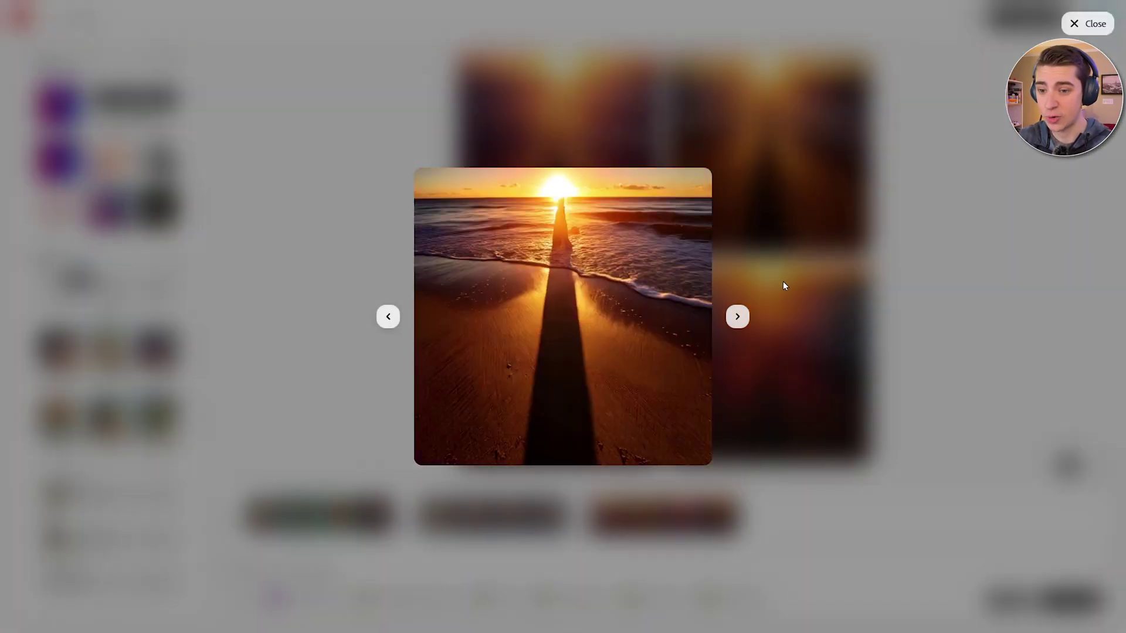
pyautogui.press('Right')
pyautogui.press('Right')
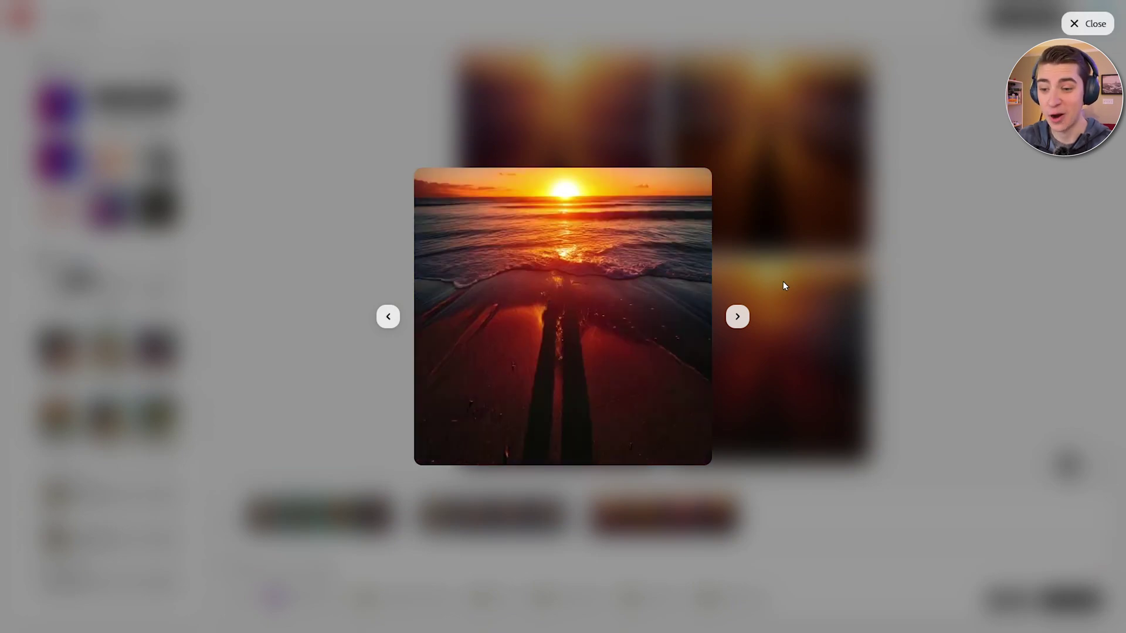
pyautogui.press('Right')
pyautogui.press('Right')
pyautogui.press('Right')
pyautogui.press('Right')
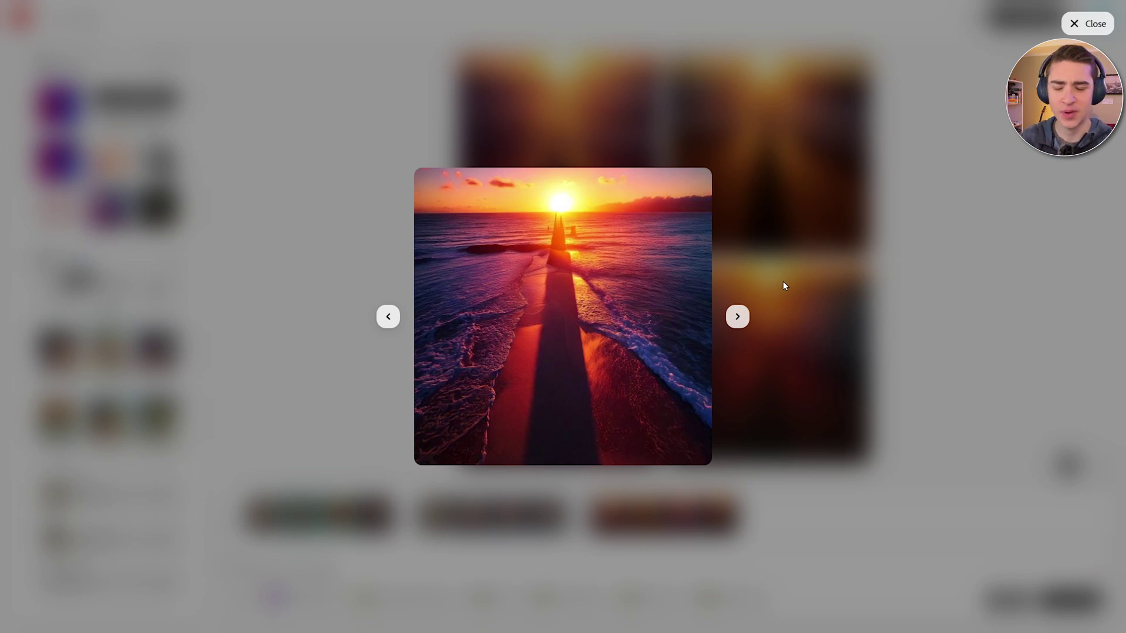
pyautogui.press('Right')
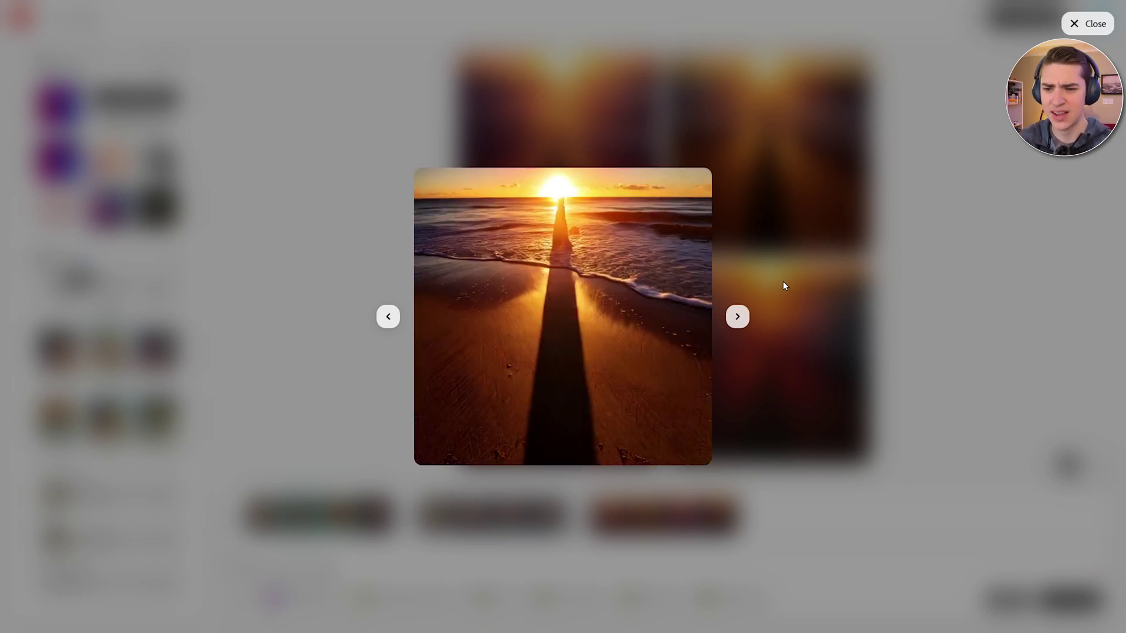
pyautogui.press('Right')
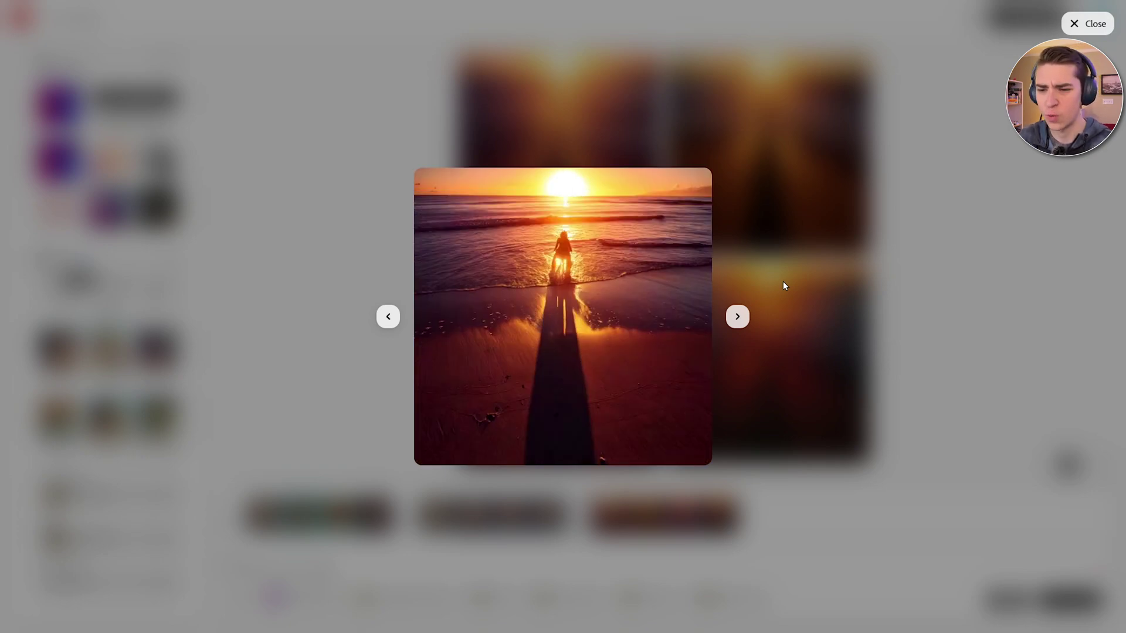
pyautogui.press('Right')
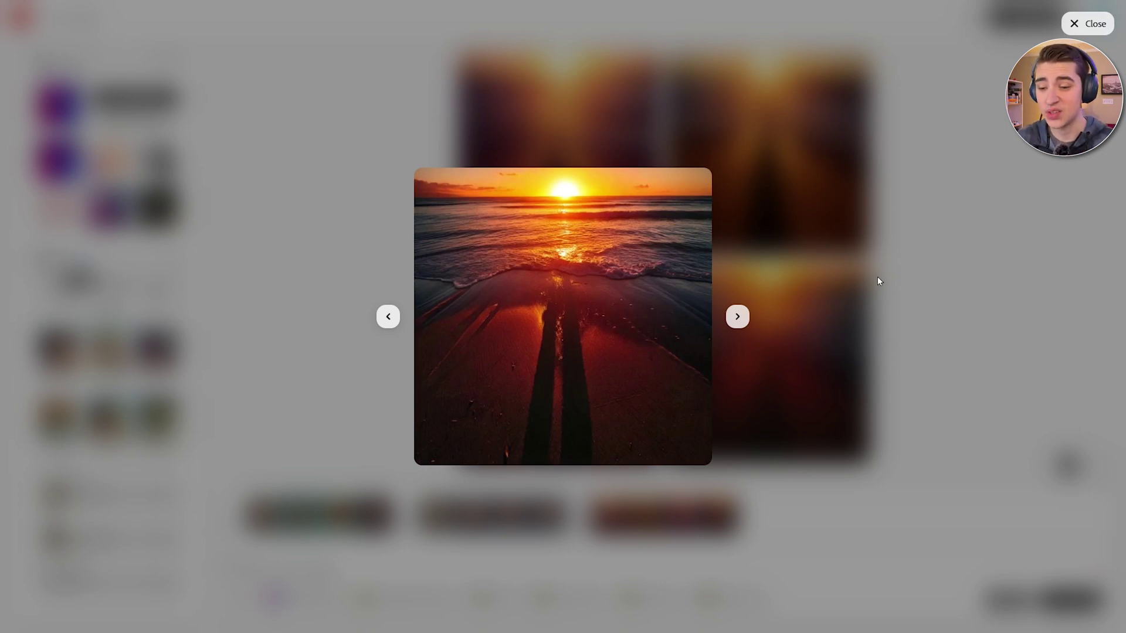
pyautogui.press('Escape')
pyautogui.moveTo(716, 271)
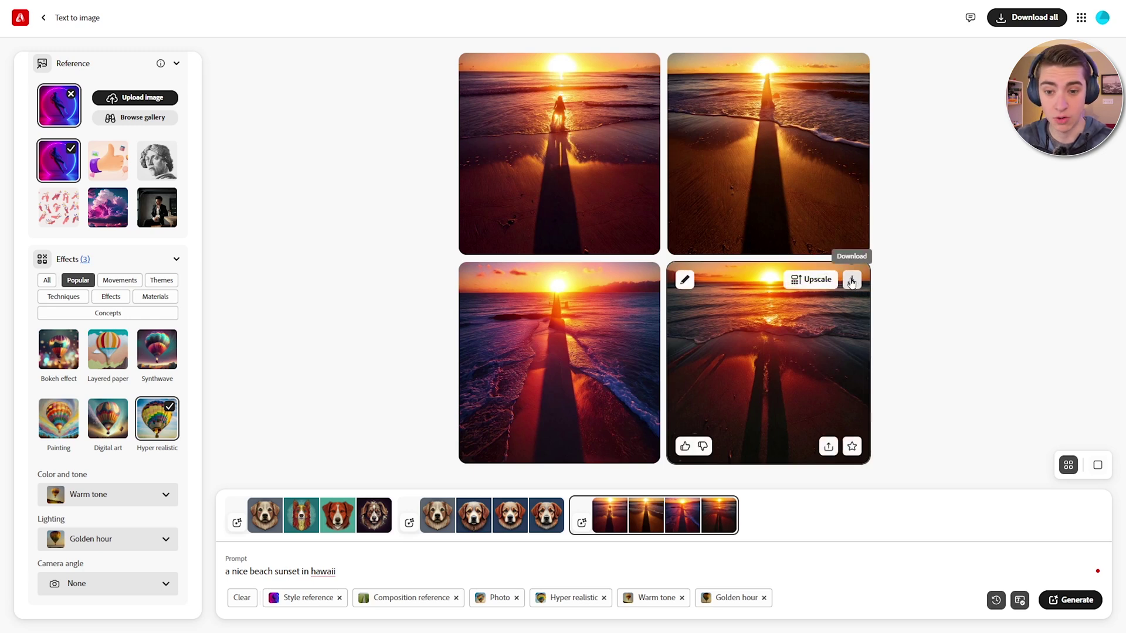
# Step: Generate similar variations of the two-shadow Hawaii sunset image
pyautogui.click(686, 281)
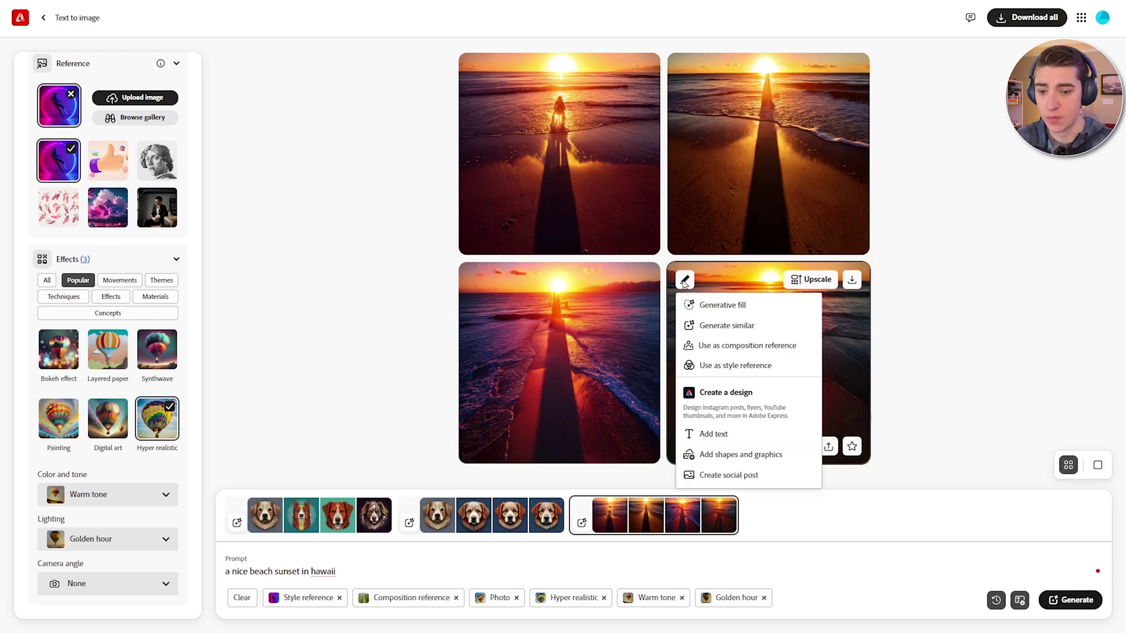
pyautogui.click(728, 329)
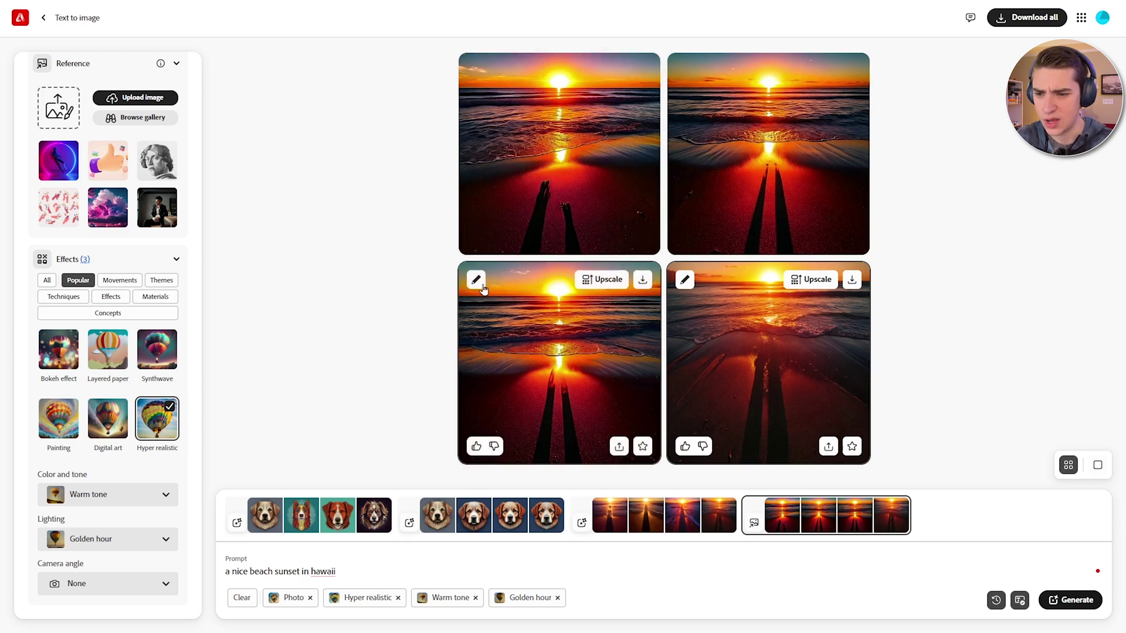
pyautogui.click(476, 280)
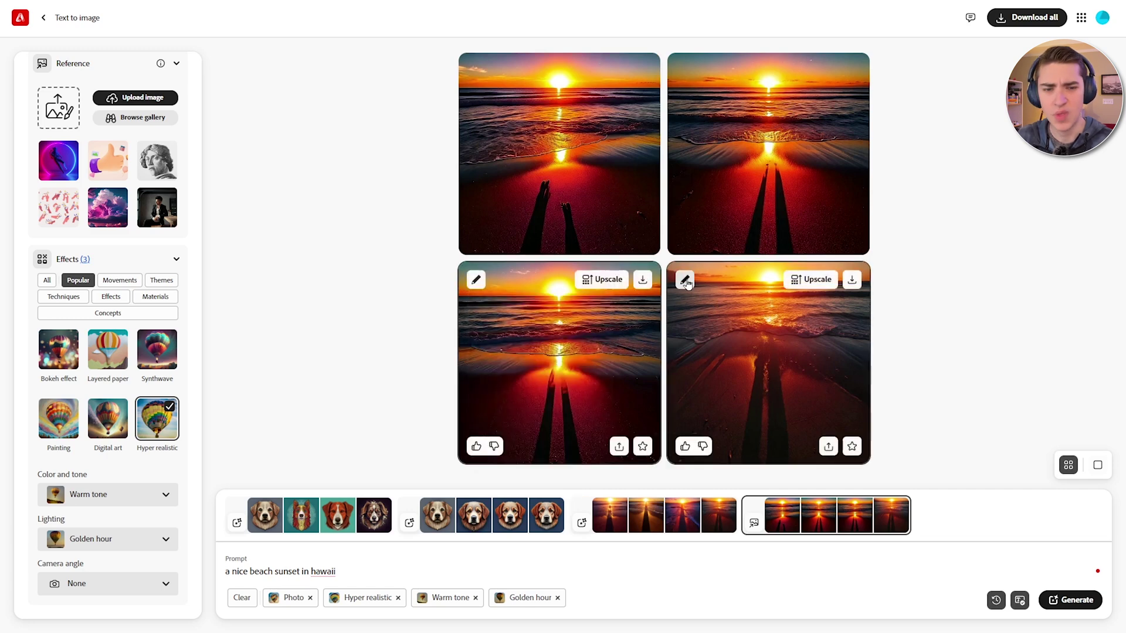
# Step: Make the bottom-right sunset the style reference and generate with the prompt 'a nice sunrise in portugal'
pyautogui.moveTo(687, 284)
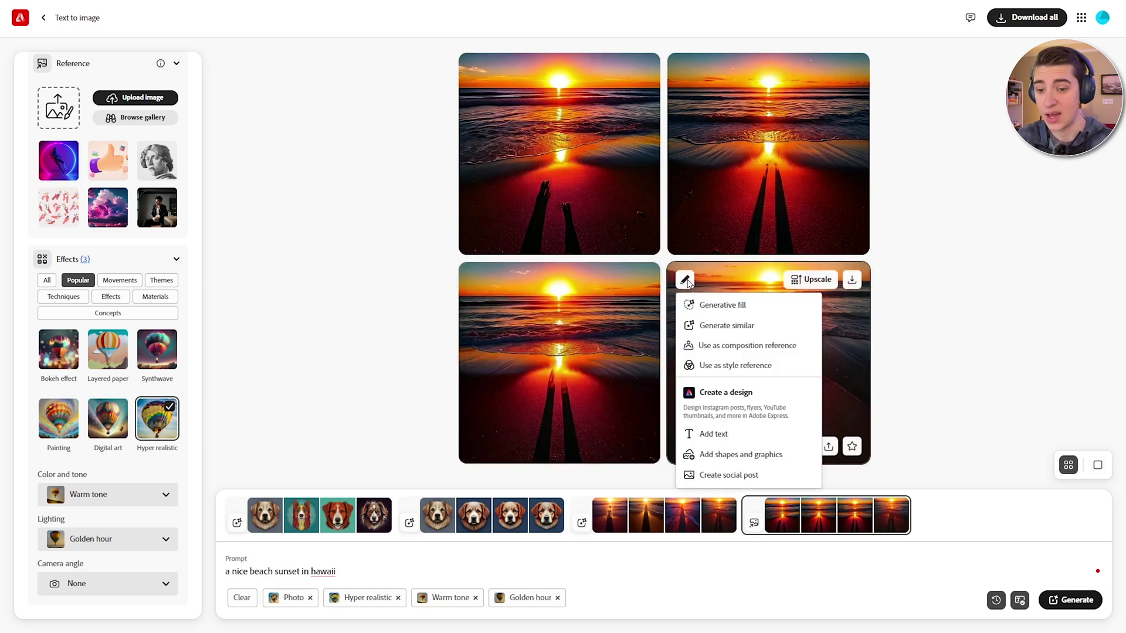
pyautogui.click(738, 366)
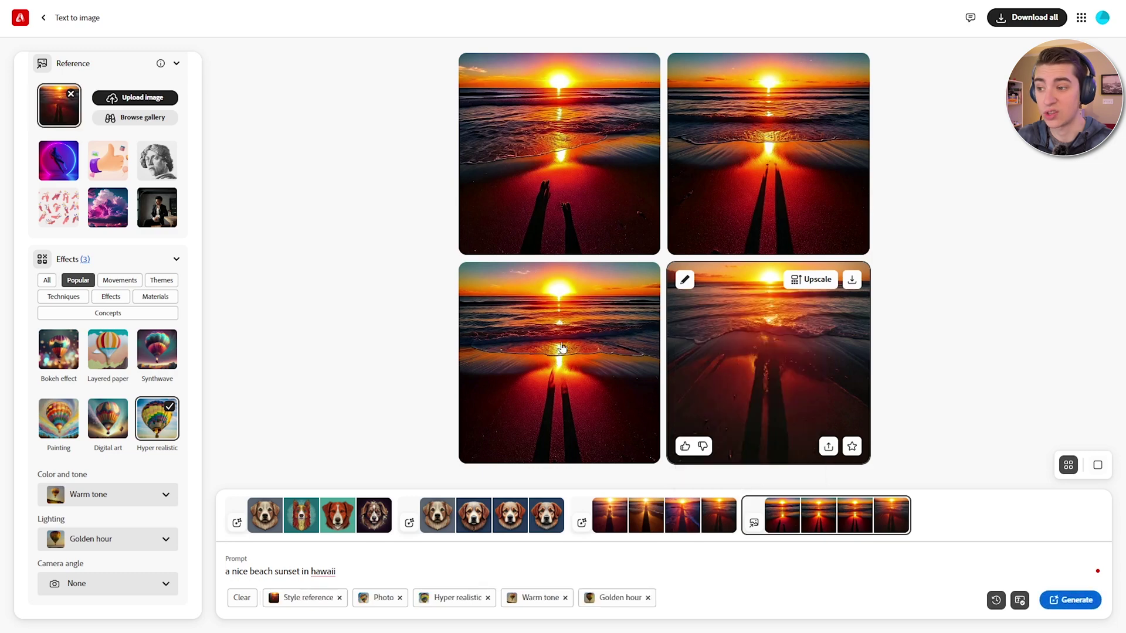
pyautogui.scroll(5, 24, 356)
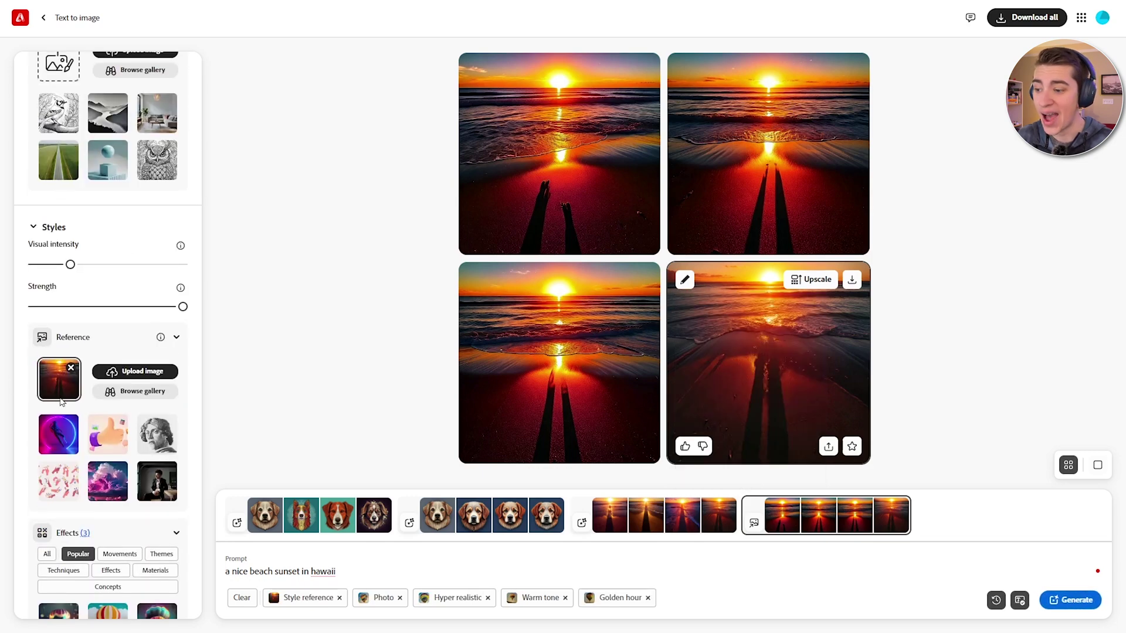
pyautogui.tripleClick(435, 571)
pyautogui.write('a nice sunrise in portugal')
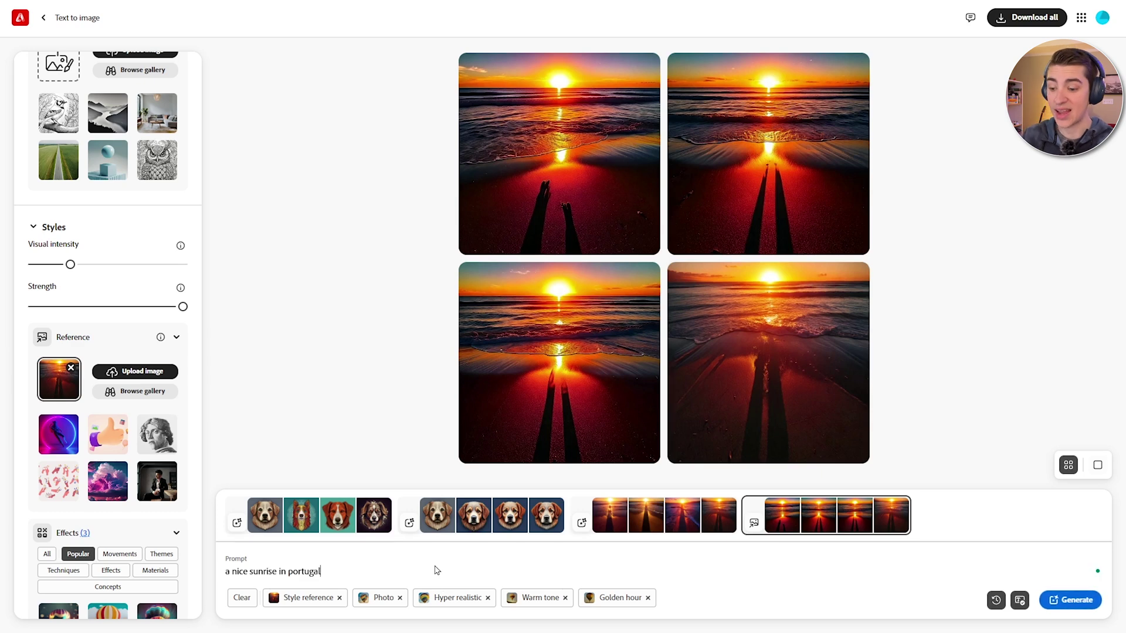
pyautogui.click(1051, 603)
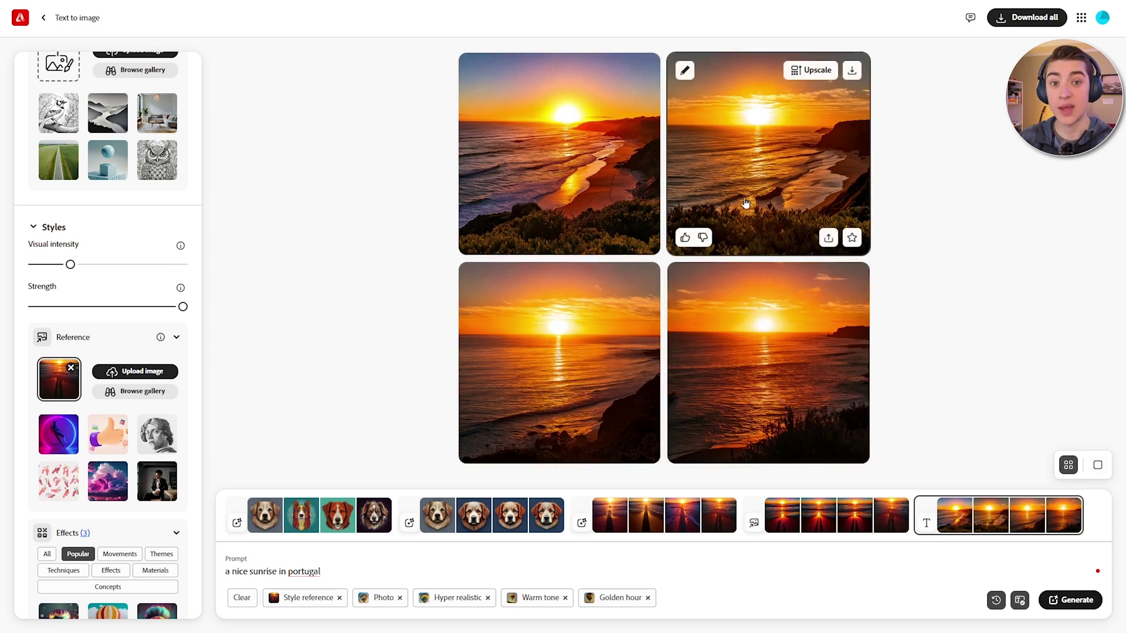
pyautogui.click(556, 170)
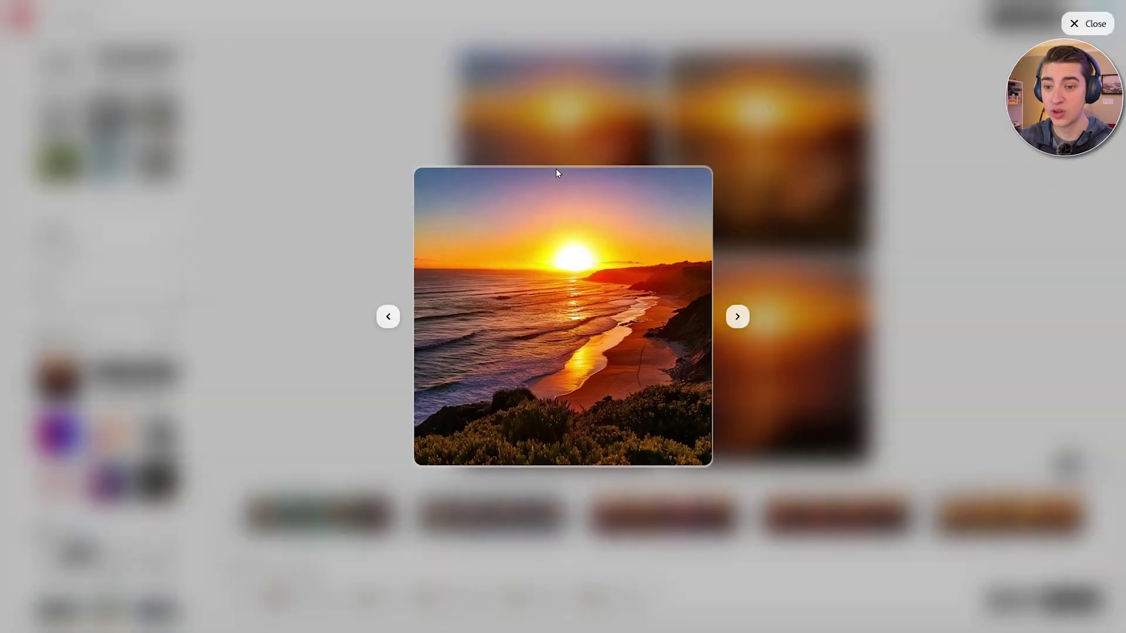
pyautogui.click(740, 318)
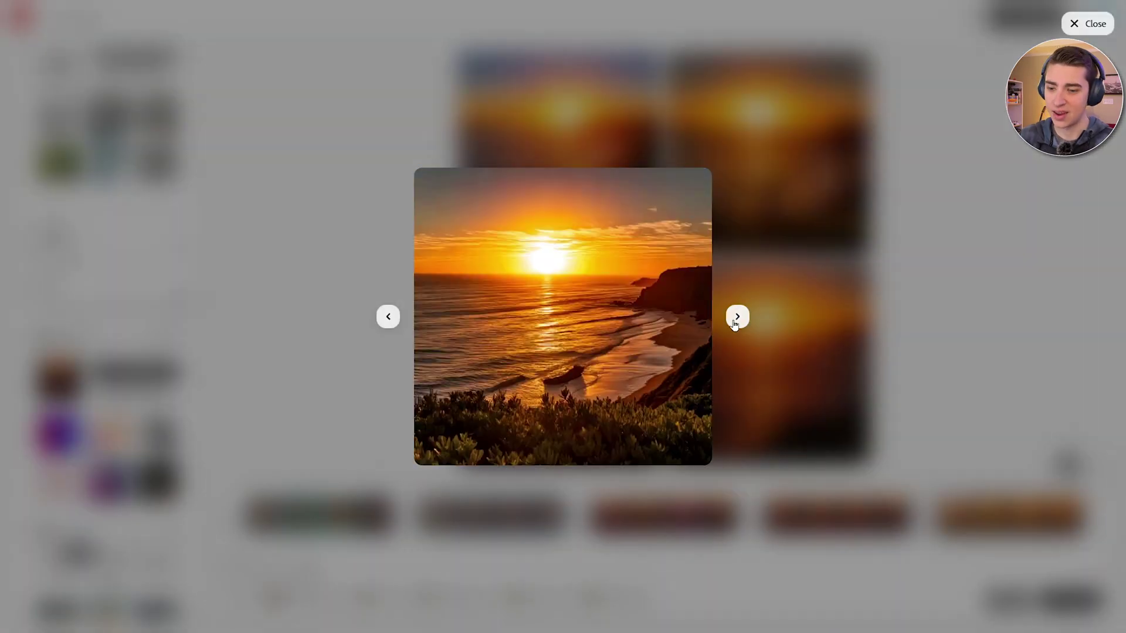
pyautogui.click(736, 320)
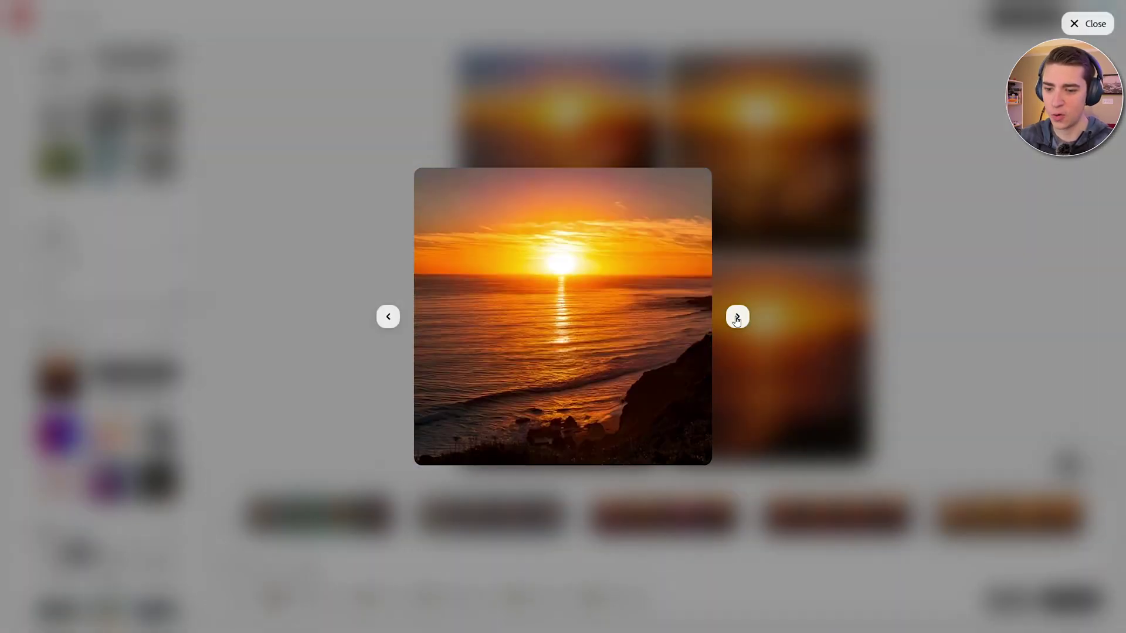
pyautogui.click(737, 320)
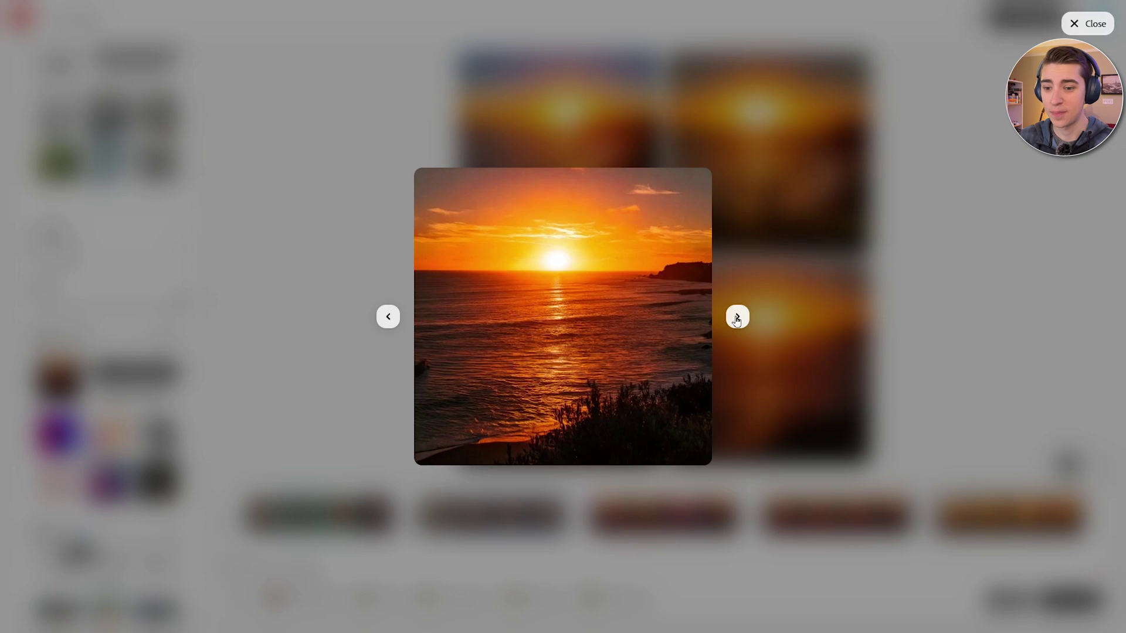
pyautogui.click(394, 367)
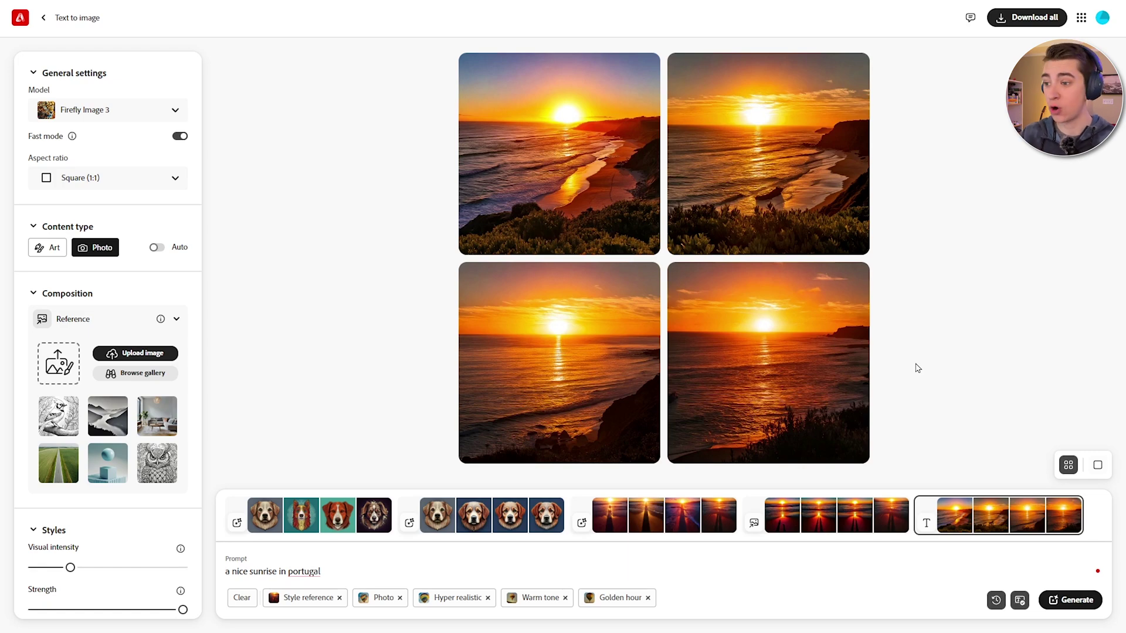
# Step: Use the purple neon image as style reference and the grey landscape as composition reference
pyautogui.scroll(-5, 104, 269)
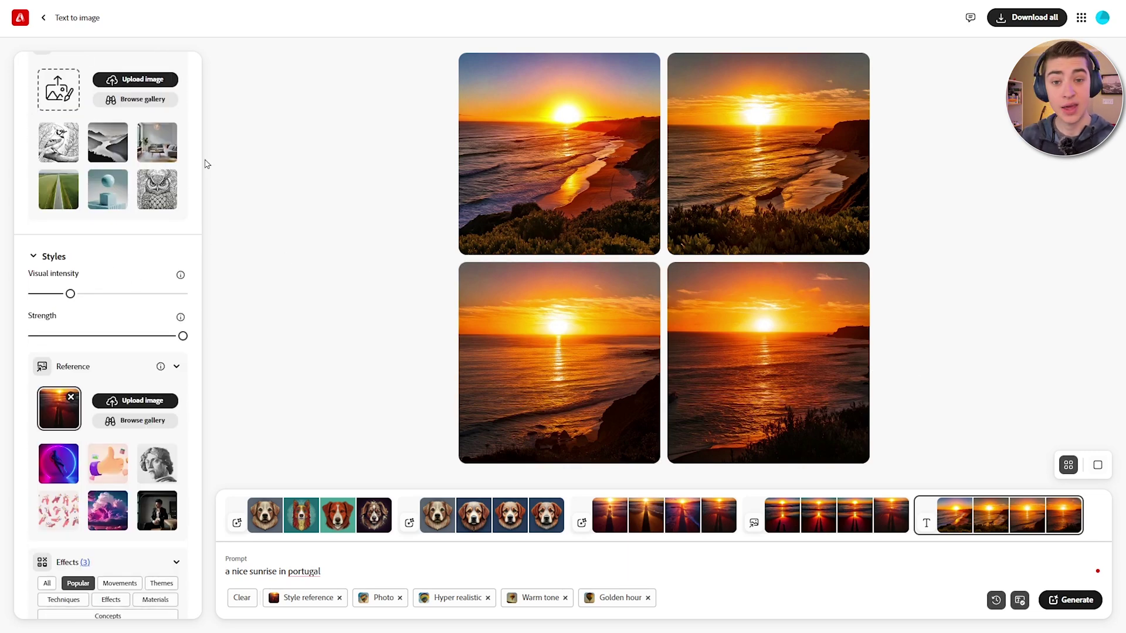
pyautogui.scroll(-5, 197, 170)
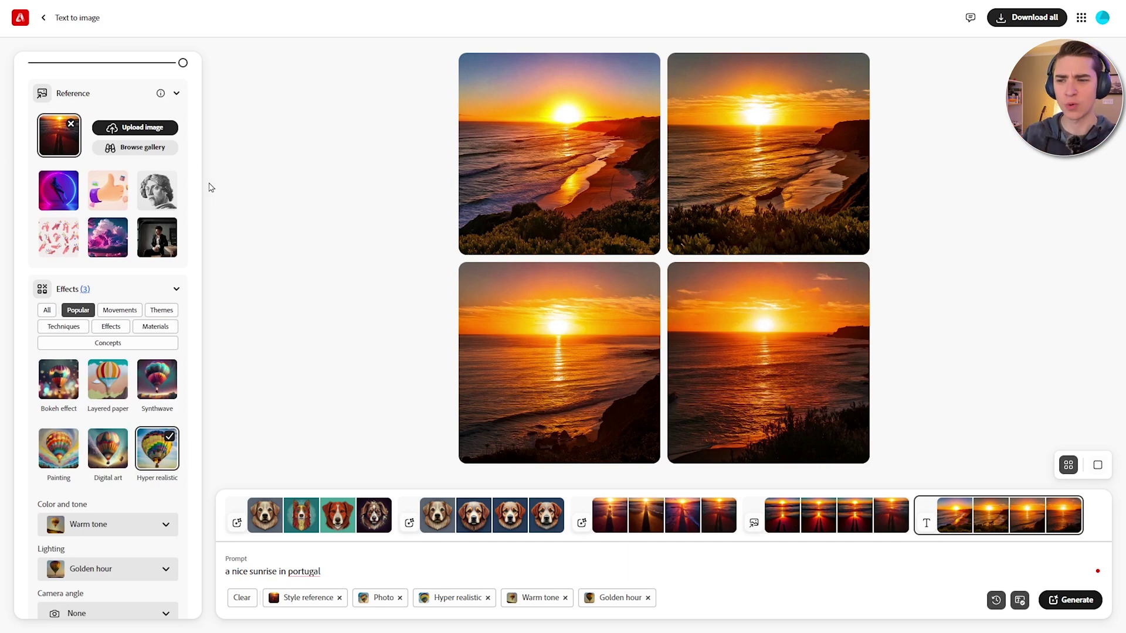
pyautogui.click(48, 194)
pyautogui.scroll(5, 59, 194)
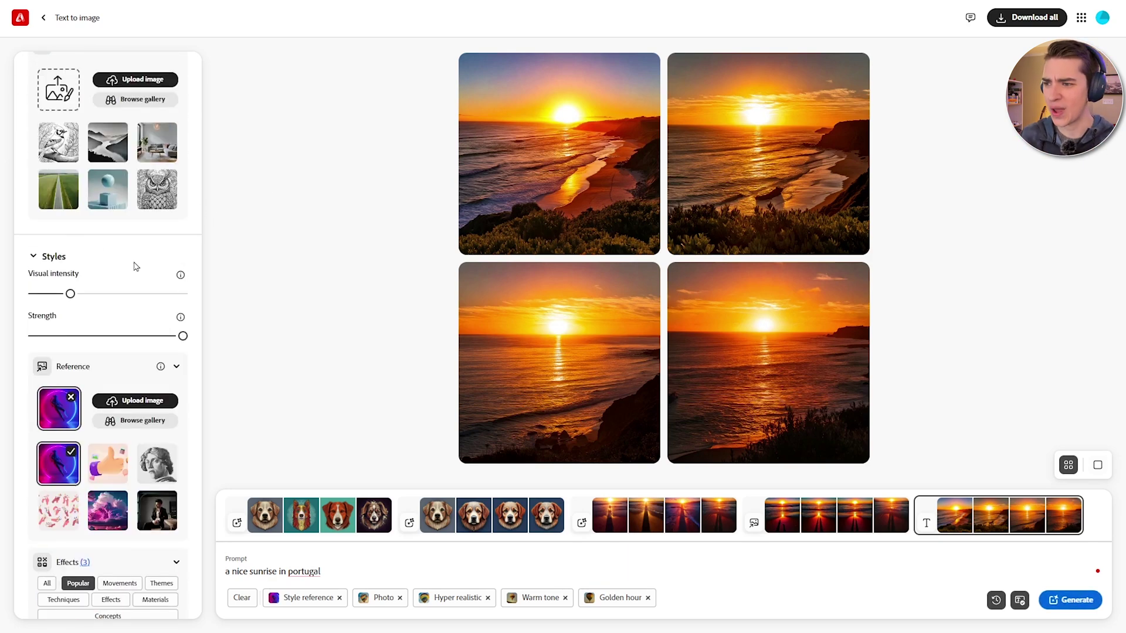
pyautogui.scroll(3, 134, 267)
pyautogui.click(111, 290)
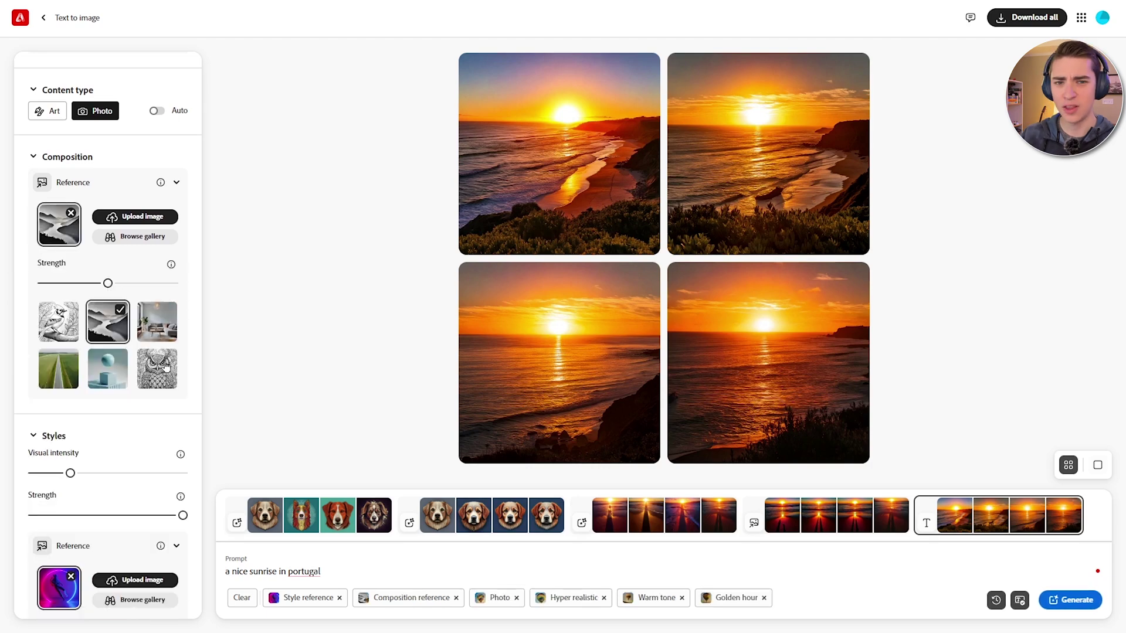
# Step: Swap Hyper realistic for Painting and Digital art effects and regenerate the Portugal sunrise
pyautogui.scroll(-9, 166, 368)
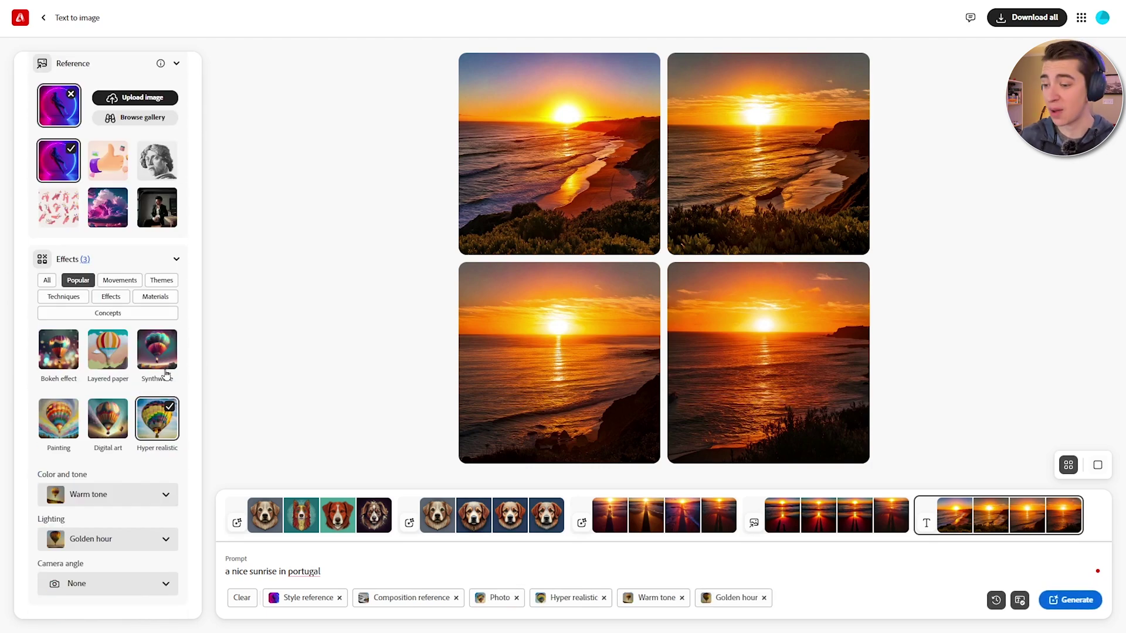
pyautogui.click(59, 421)
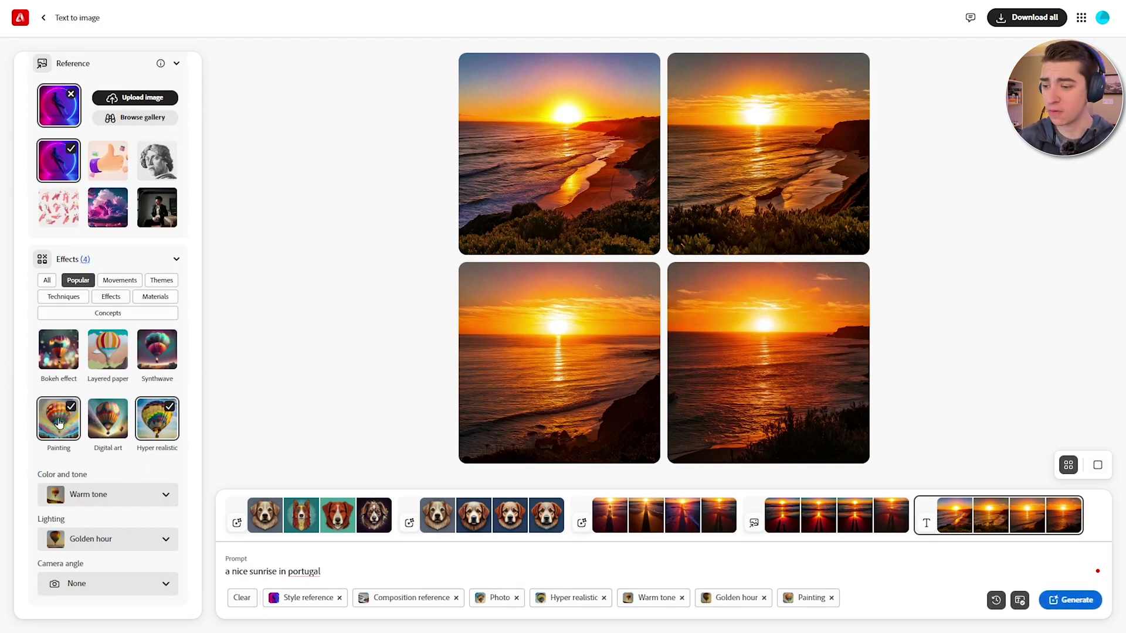
pyautogui.click(109, 425)
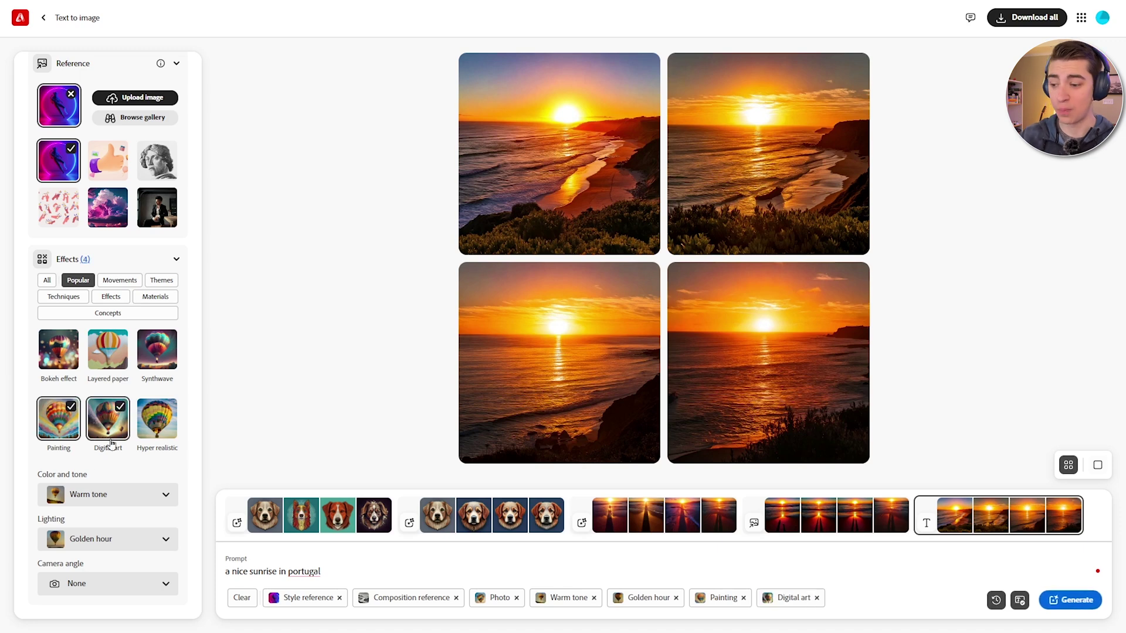
pyautogui.click(1071, 600)
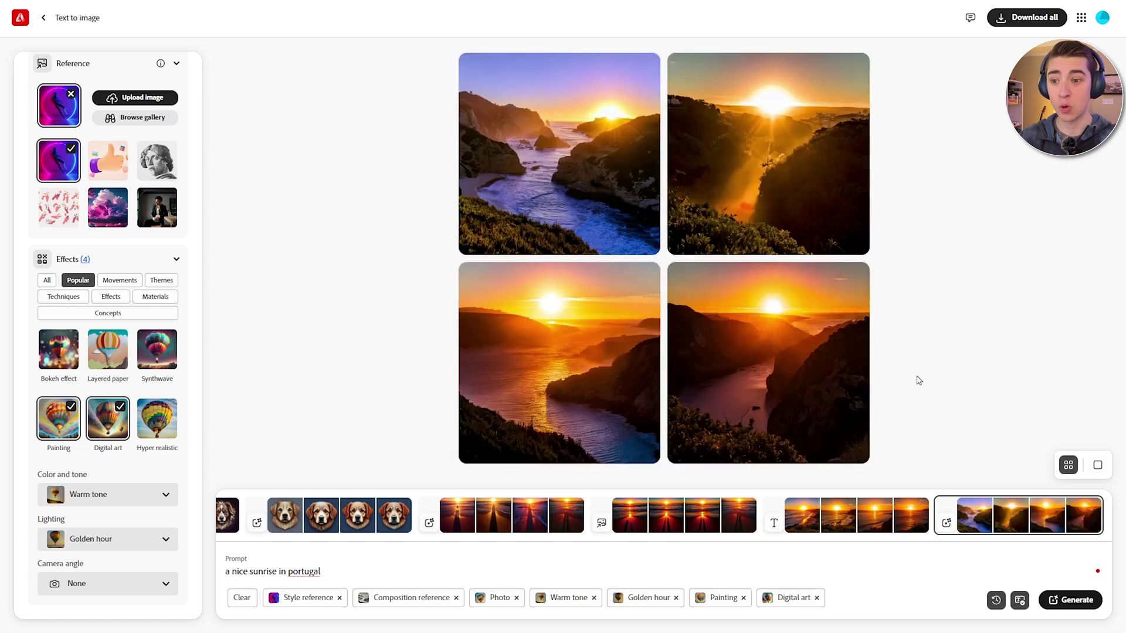
pyautogui.click(546, 176)
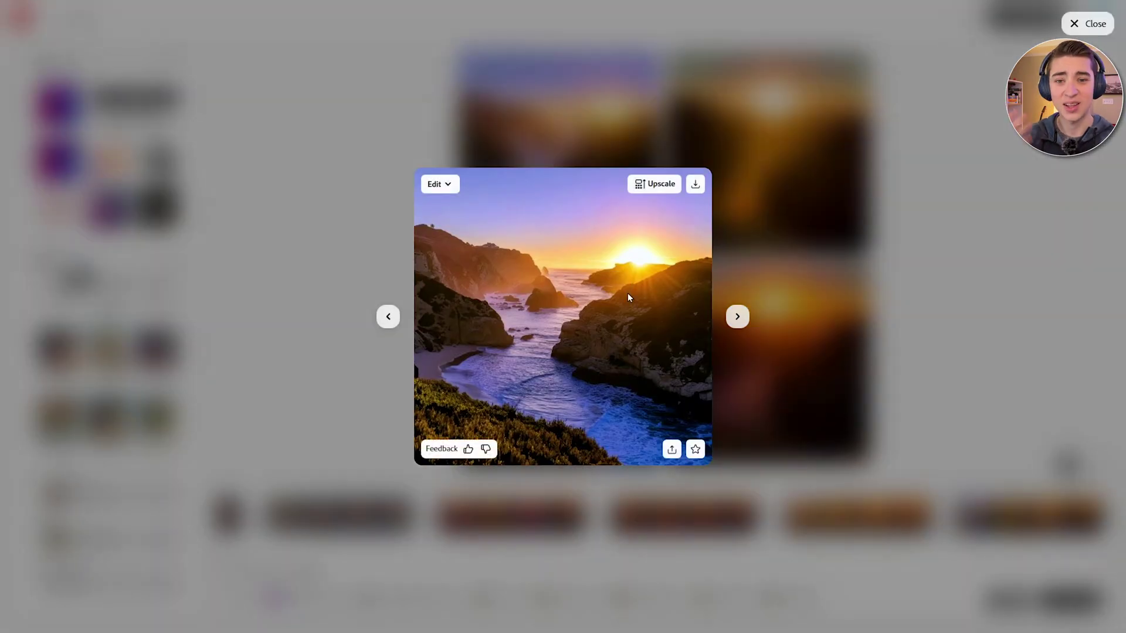
pyautogui.click(777, 201)
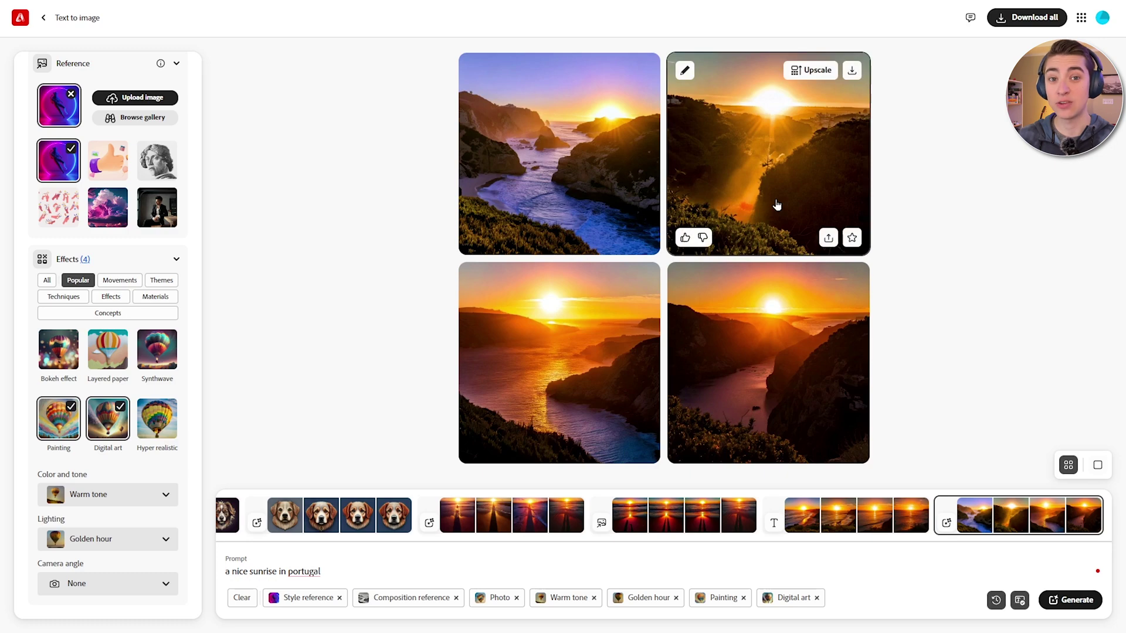